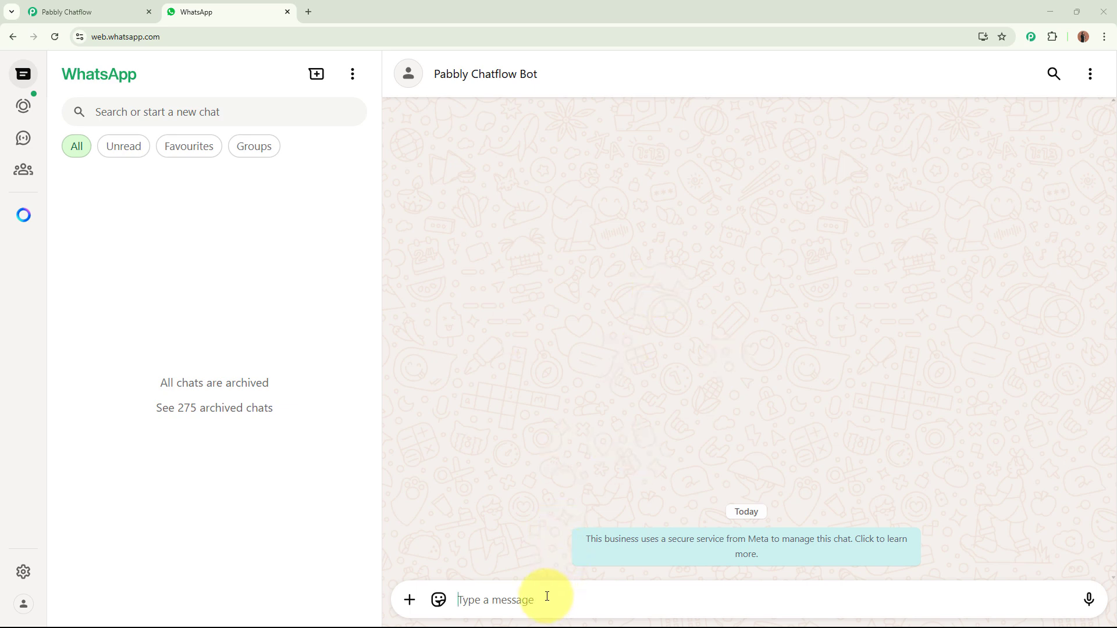
Send the Pabbly Chatflow Bot the message "Hey I want to know about the courses thet you provide?".
type("H")
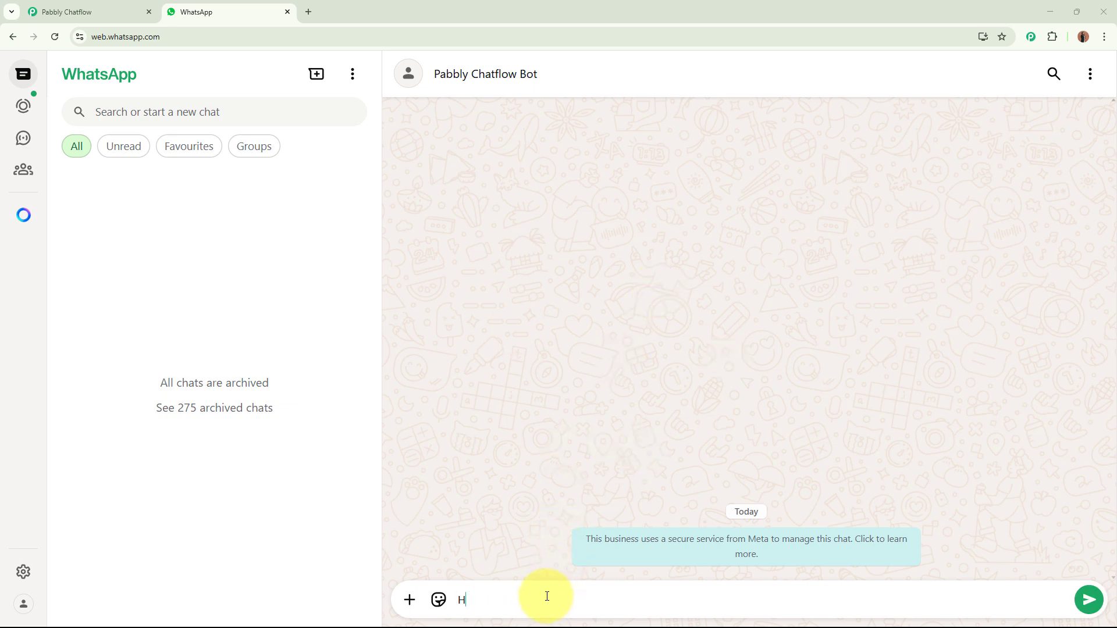
type("ey I want to know about the courses thet you provide?")
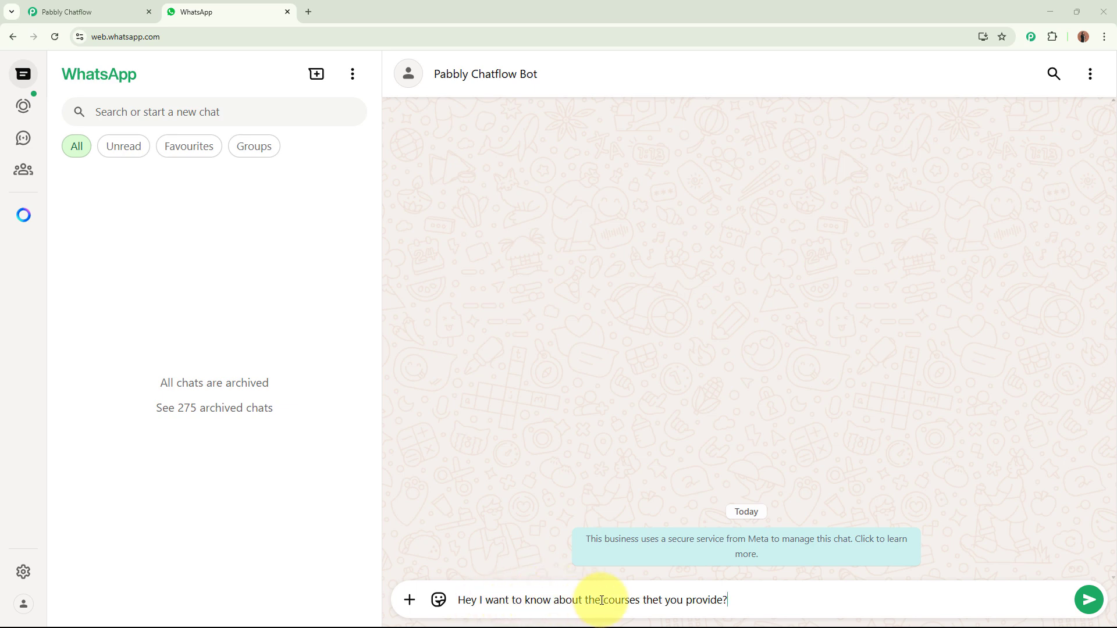
key("Return")
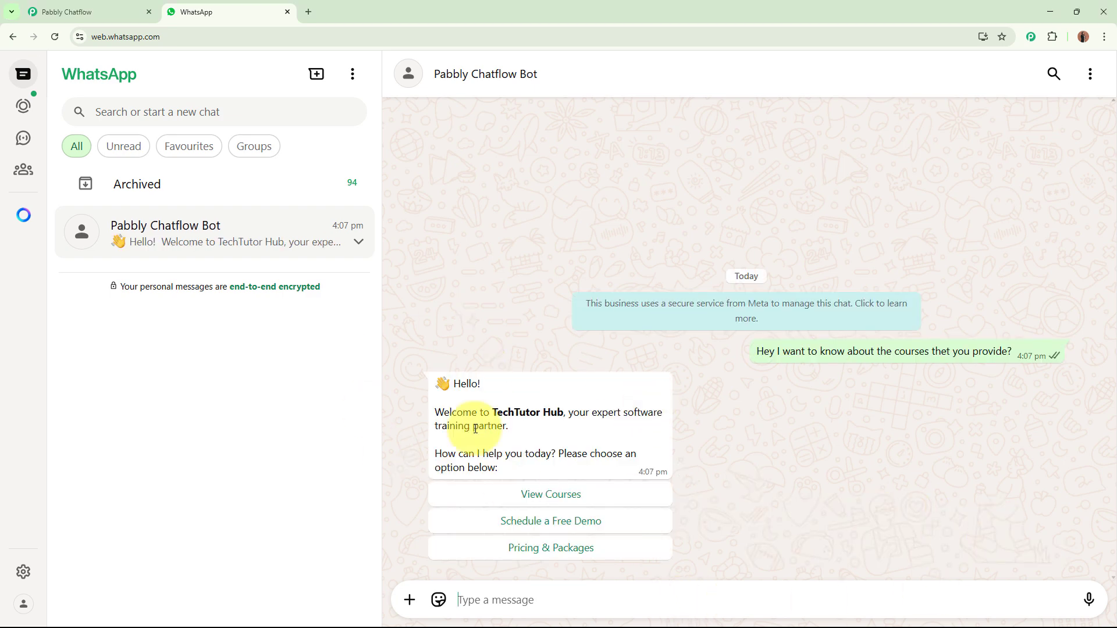
Answer the bot's welcome message with View Courses and select the Python for Beginners course.
left_click_drag(459, 380, 552, 469)
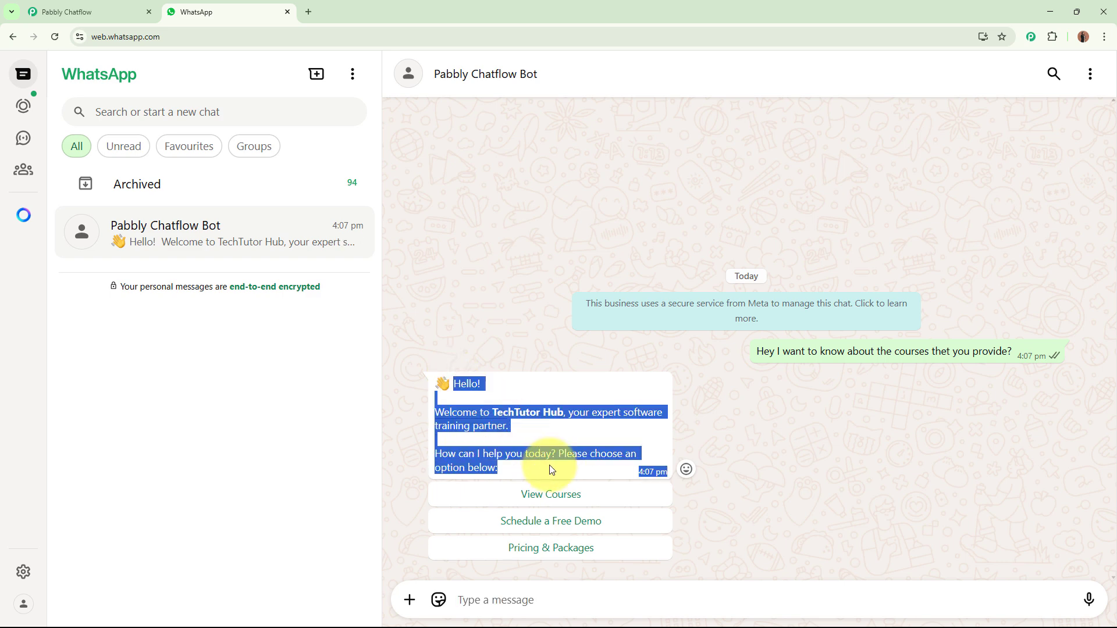
left_click(551, 470)
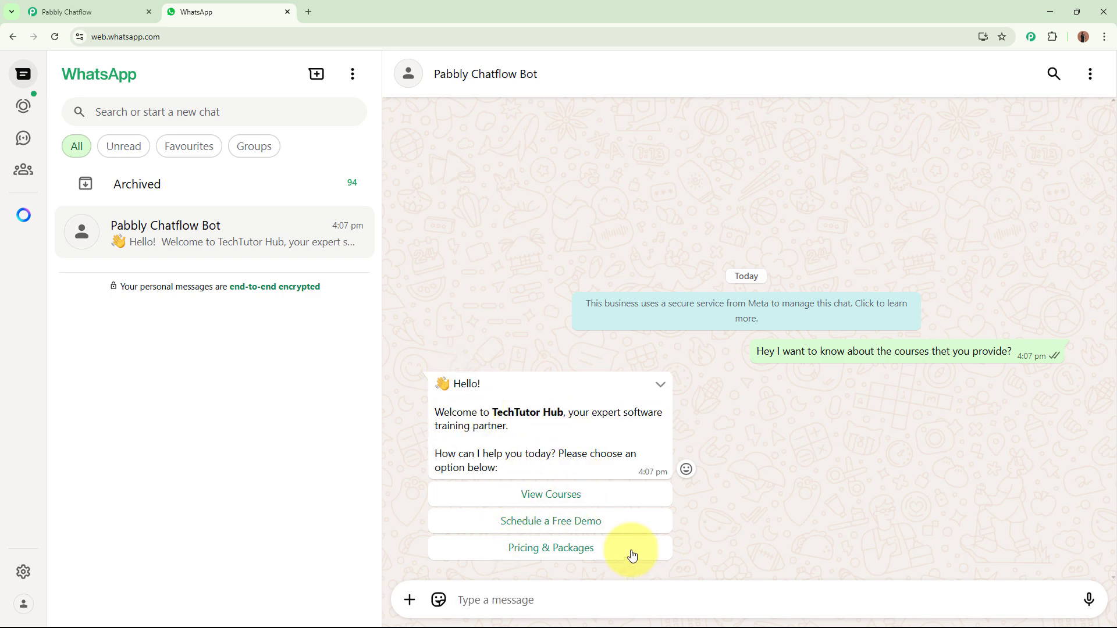
left_click(532, 495)
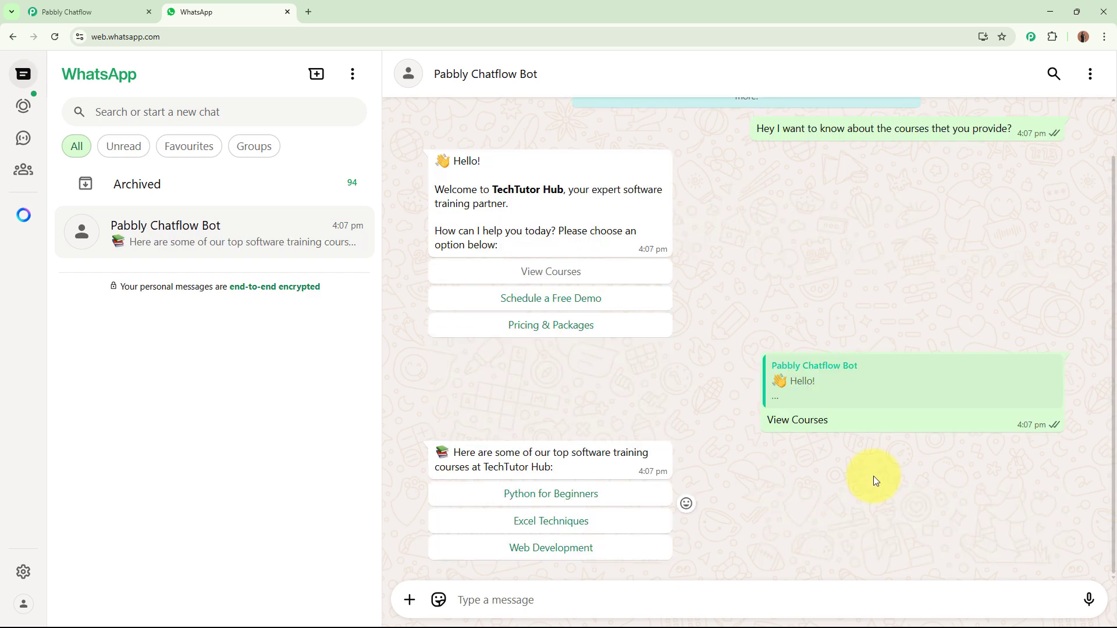
triple_click(471, 454)
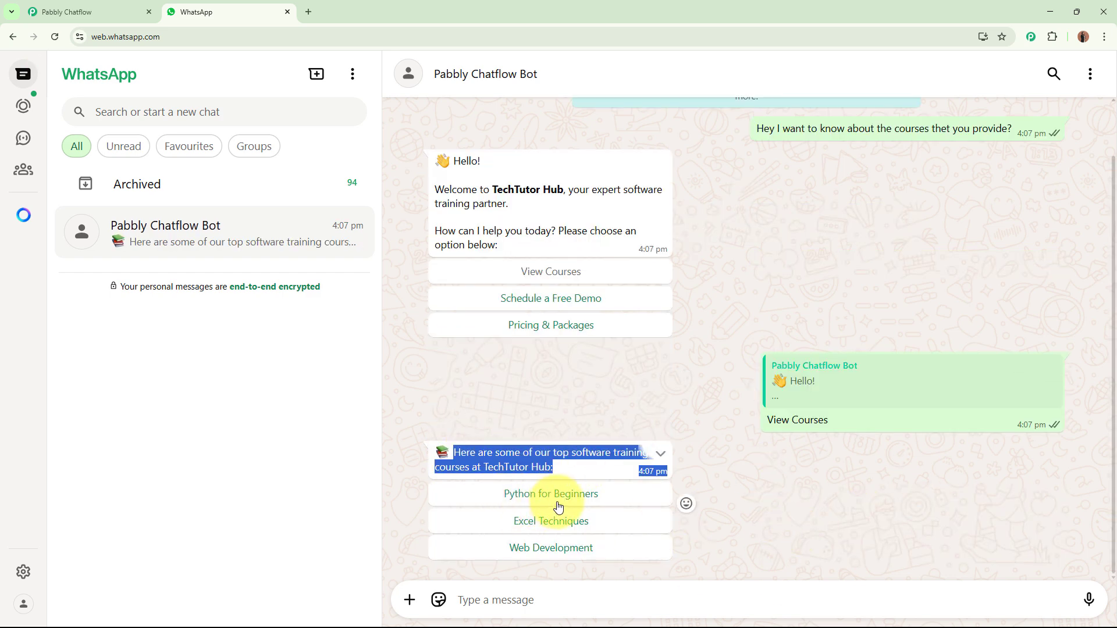
left_click(538, 495)
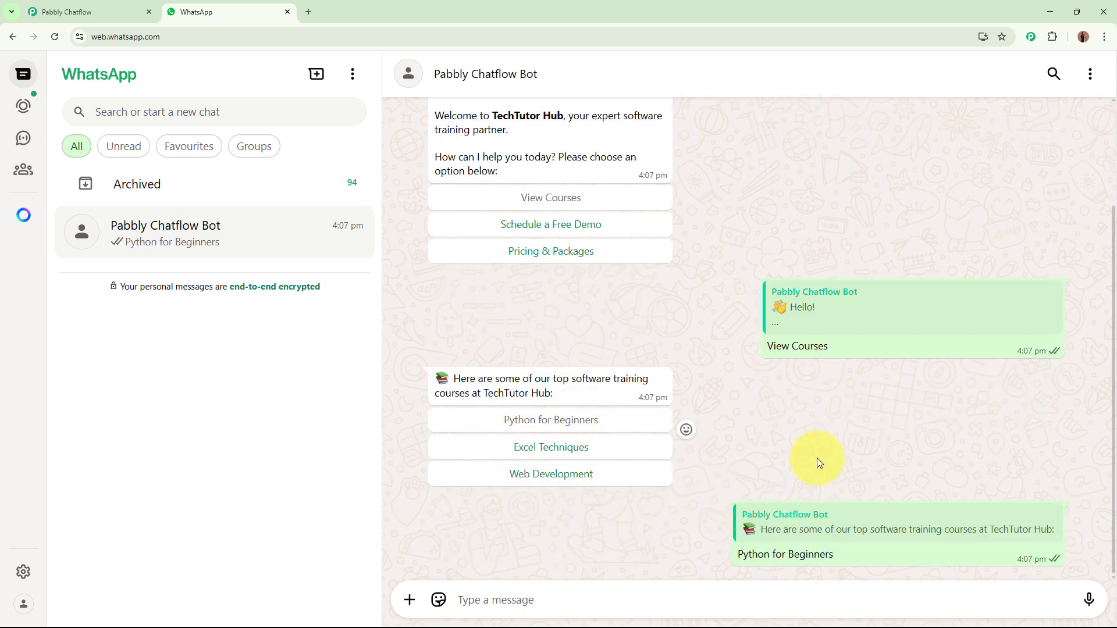
Reply to the Python for Beginners details with Schedule a Free Demo and request the contact details with Contact Us!
left_click_drag(438, 424, 613, 524)
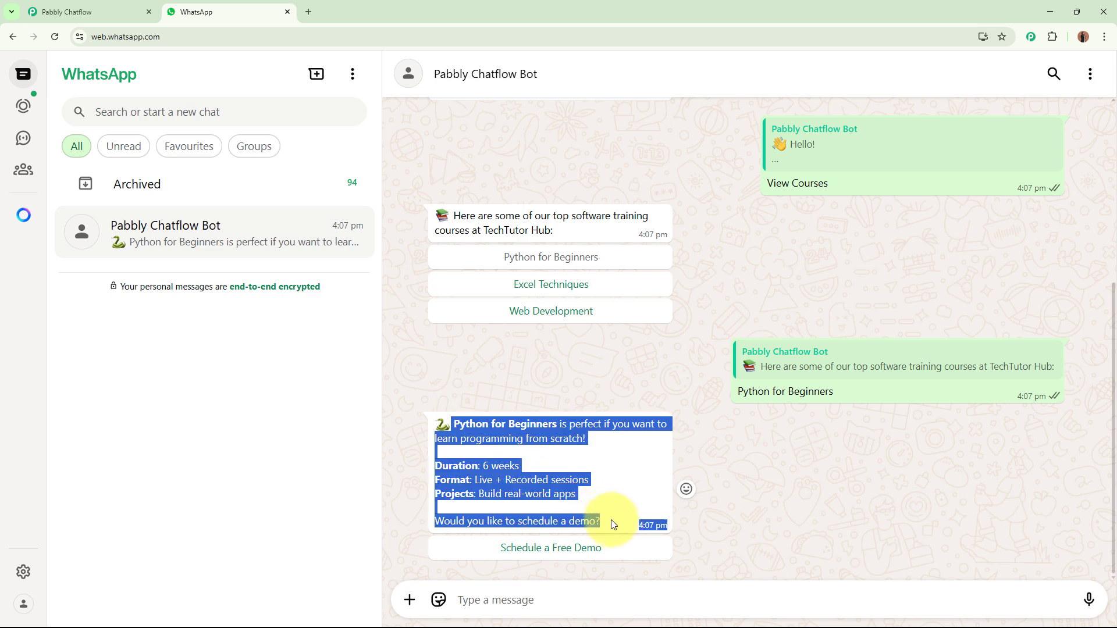
left_click(602, 550)
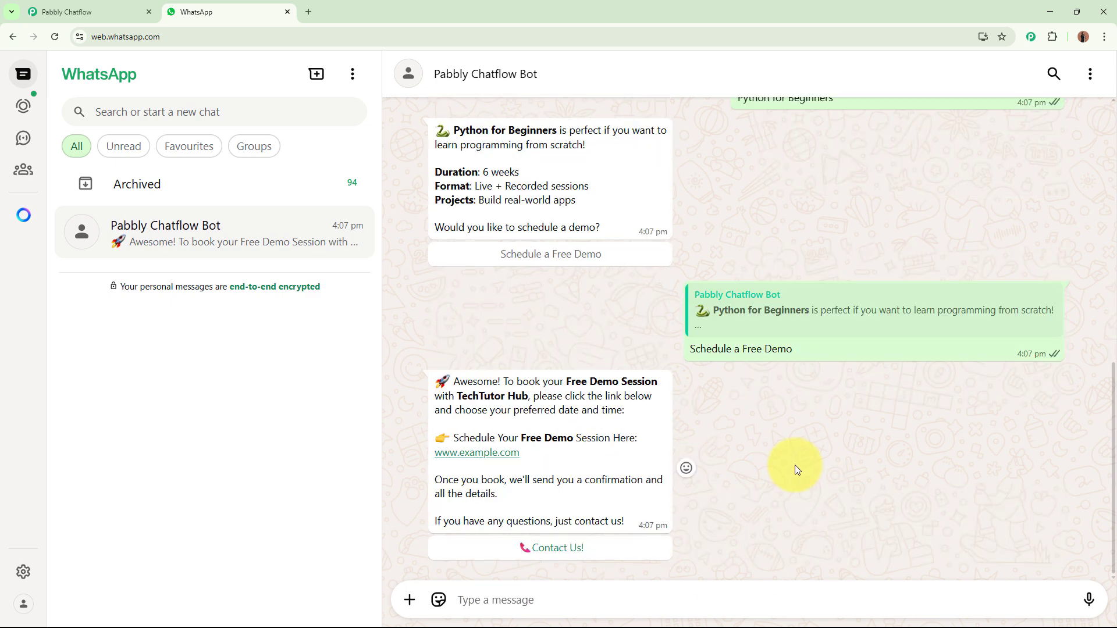
left_click(564, 547)
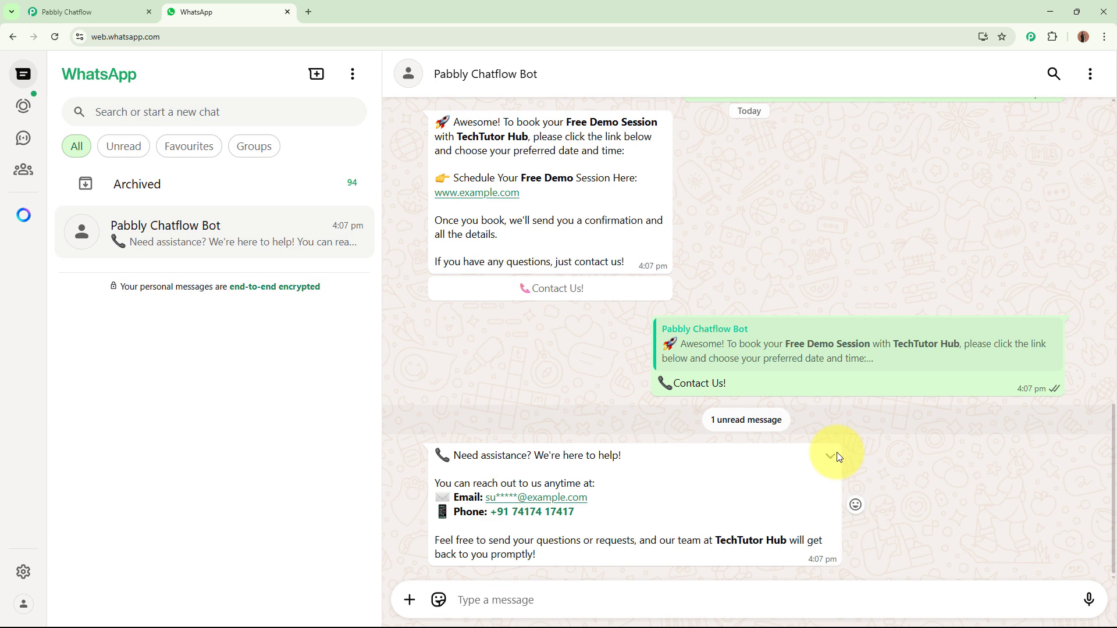
Switch to the Pabbly Chatflow flow editor and close its browser tab.
left_click(66, 7)
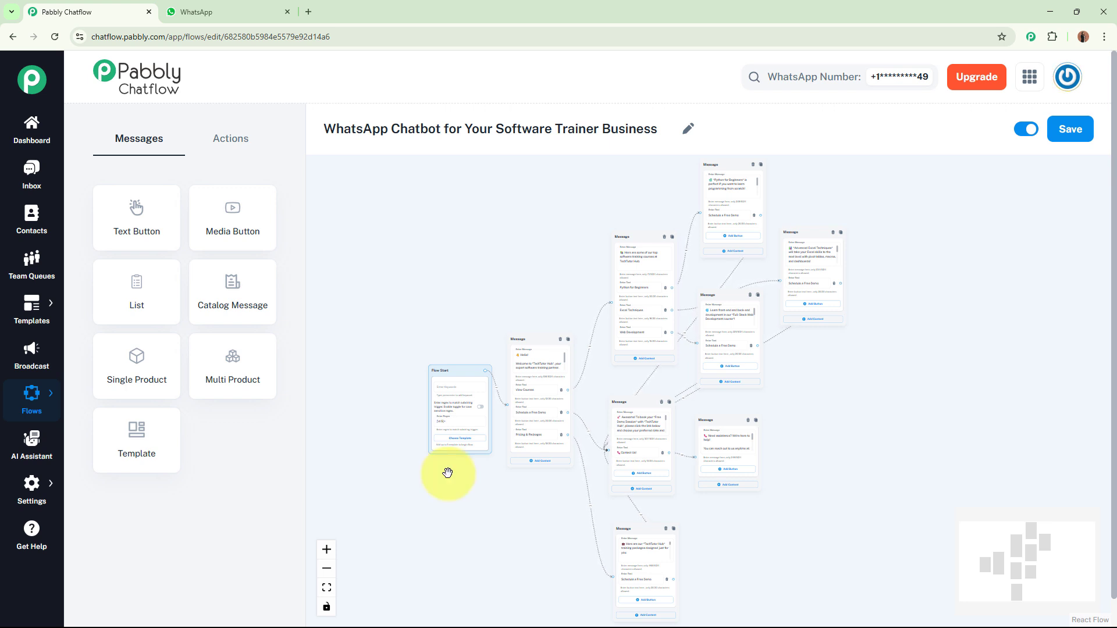
left_click(150, 12)
left_click(608, 131)
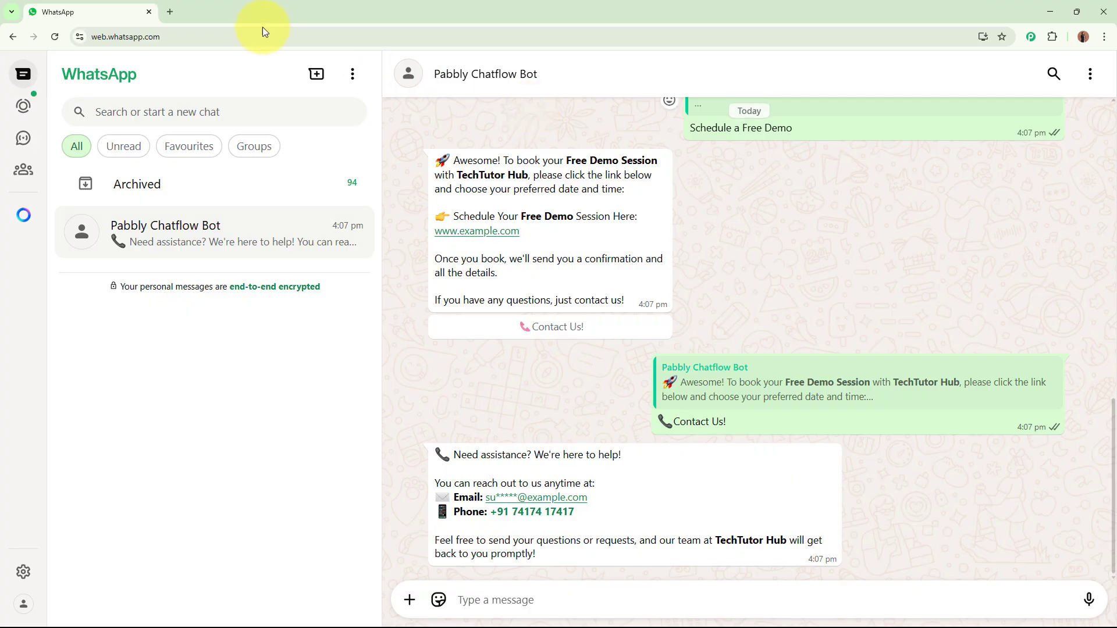
left_click(170, 14)
type("ww")
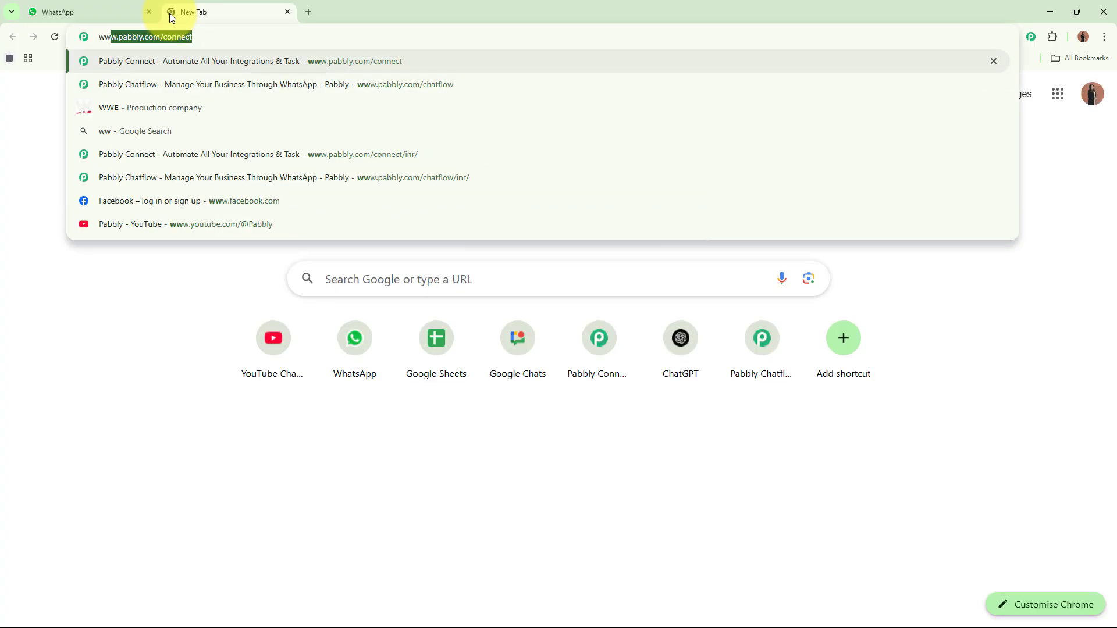
type("w.pabbly")
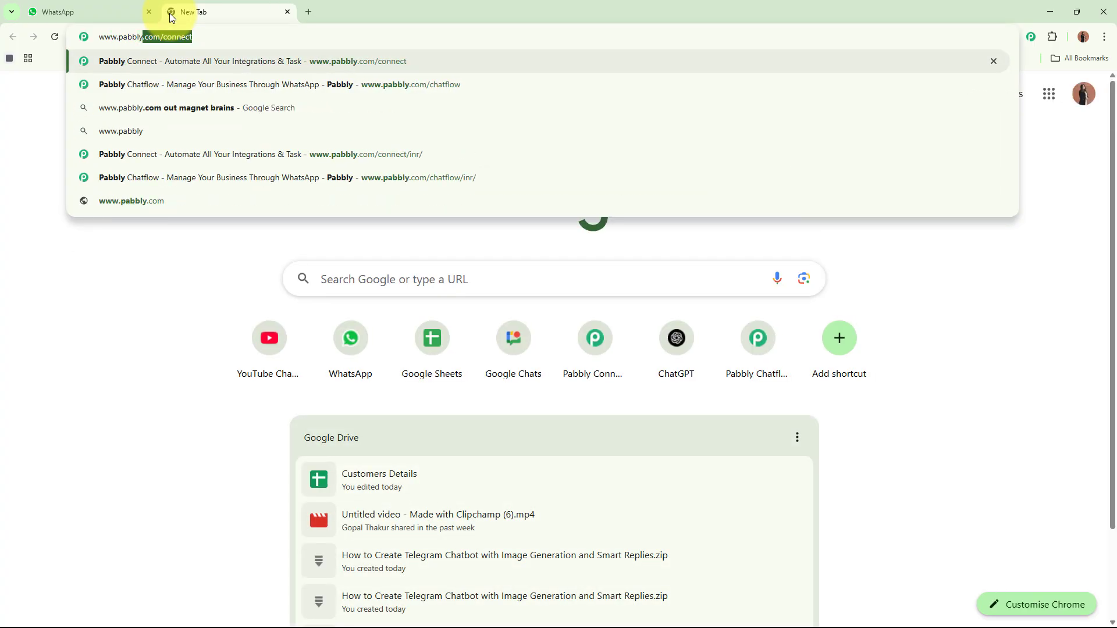
type(".com/ch")
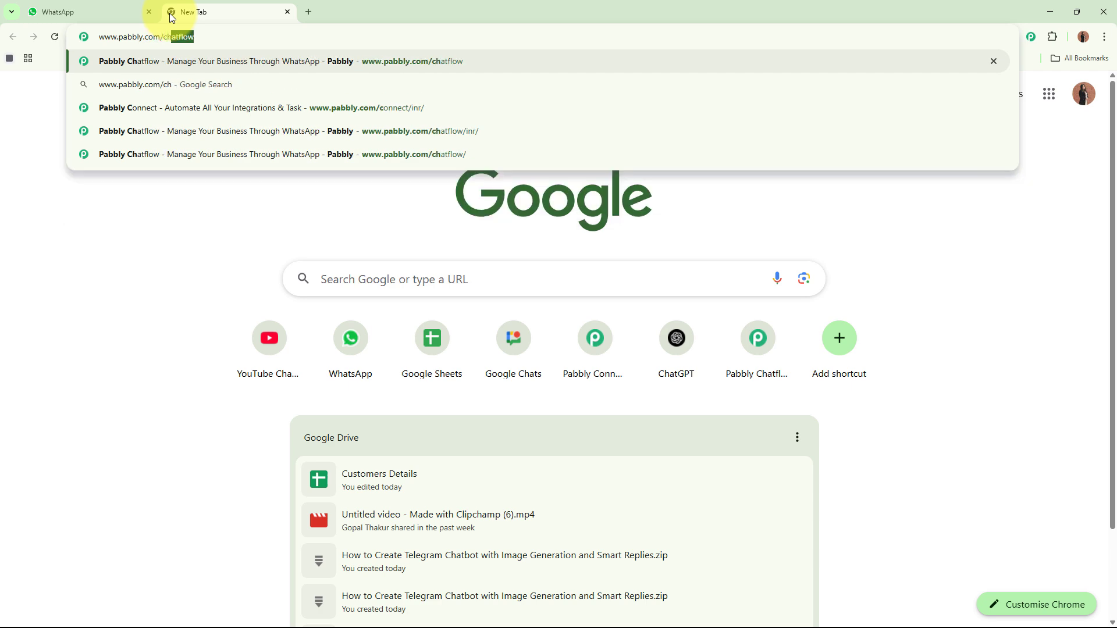
type("atflow")
key("Return")
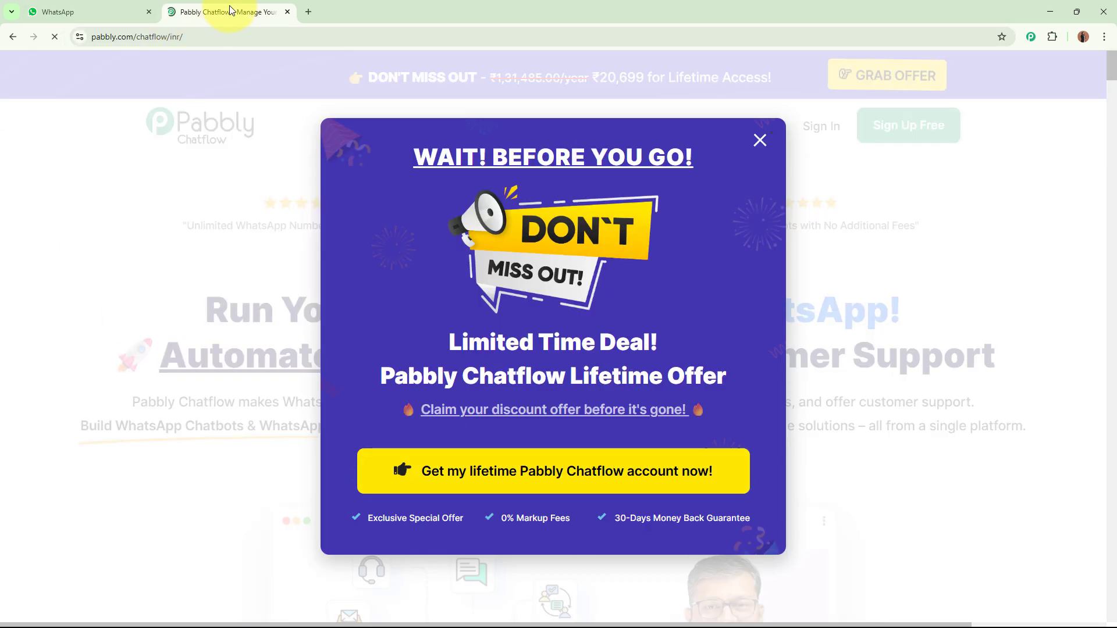
left_click_drag(224, 12, 87, 12)
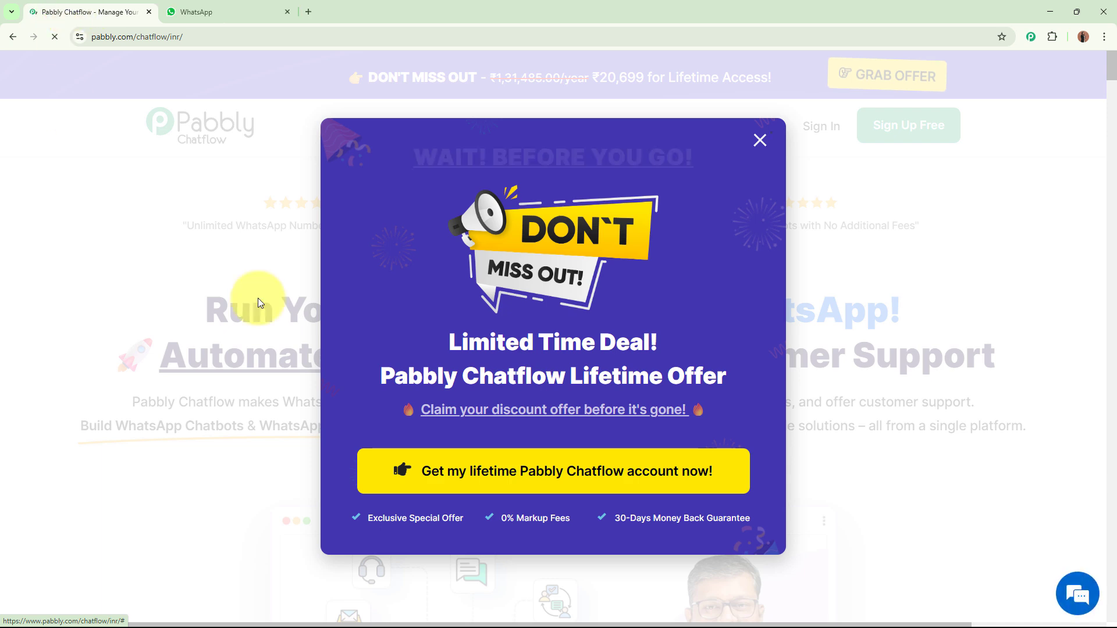
Dismiss the lifetime offer popup and sign in to Pabbly to access the Pabbly Chatflow app.
left_click(760, 140)
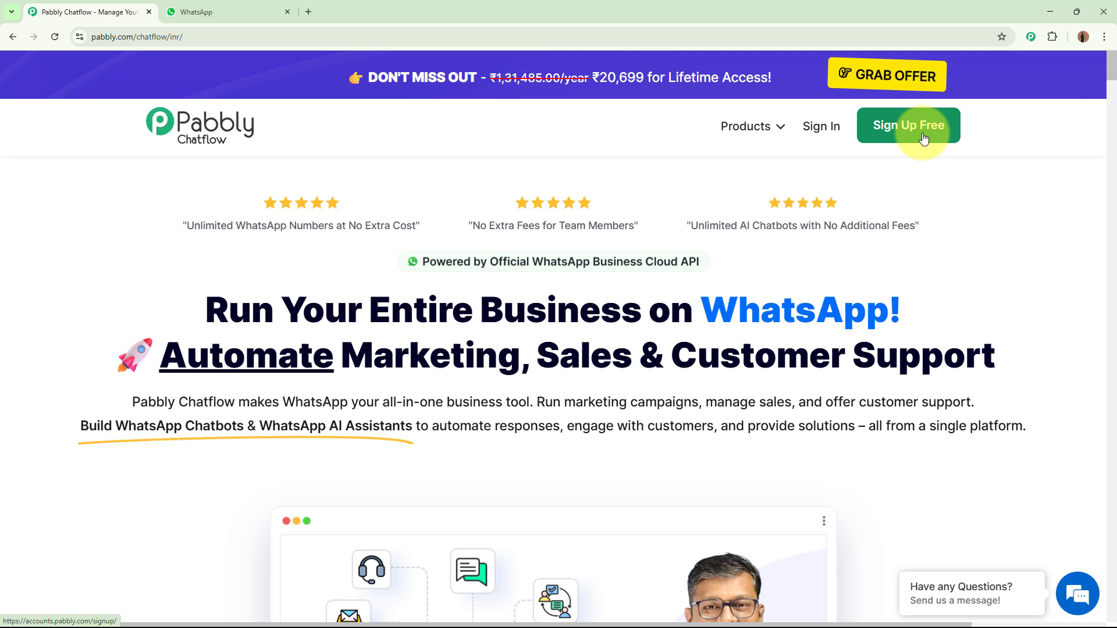
left_click(822, 127)
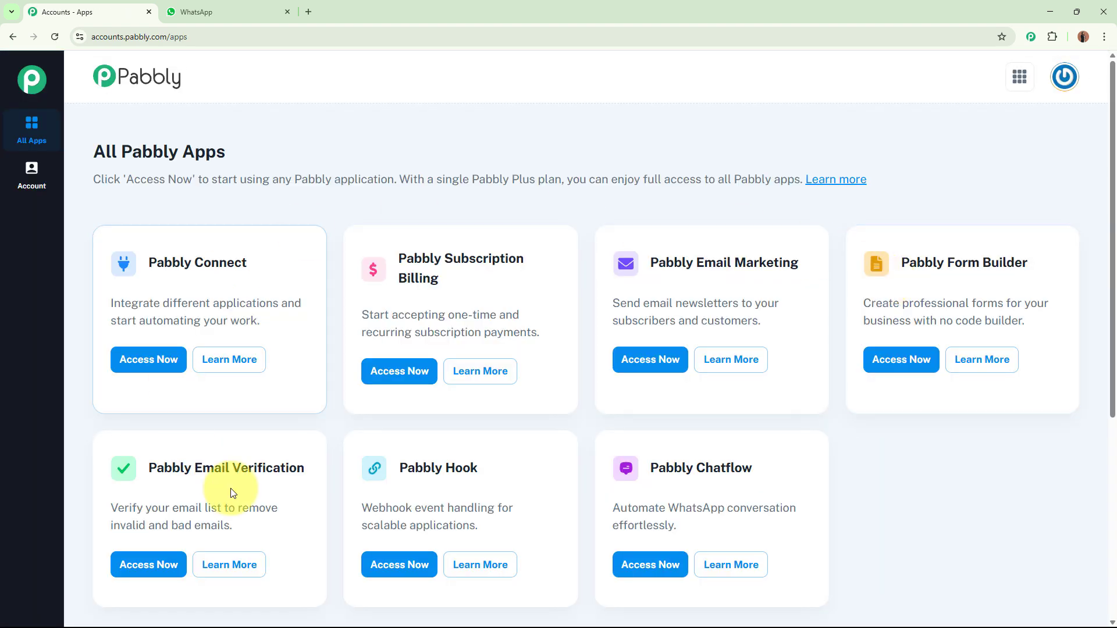
triple_click(107, 154)
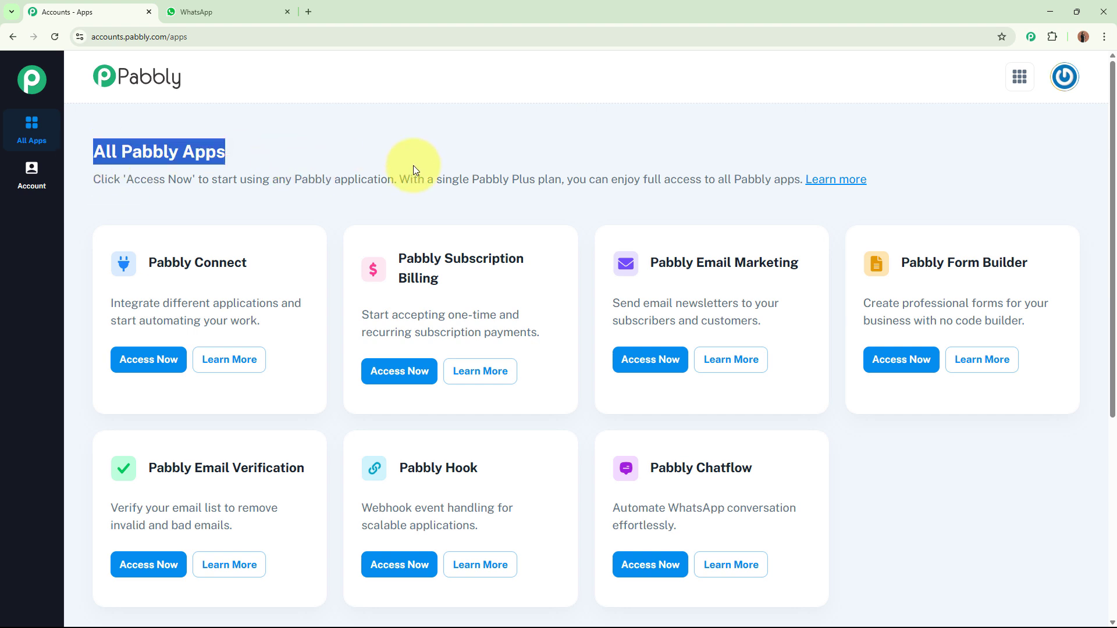
left_click(543, 158)
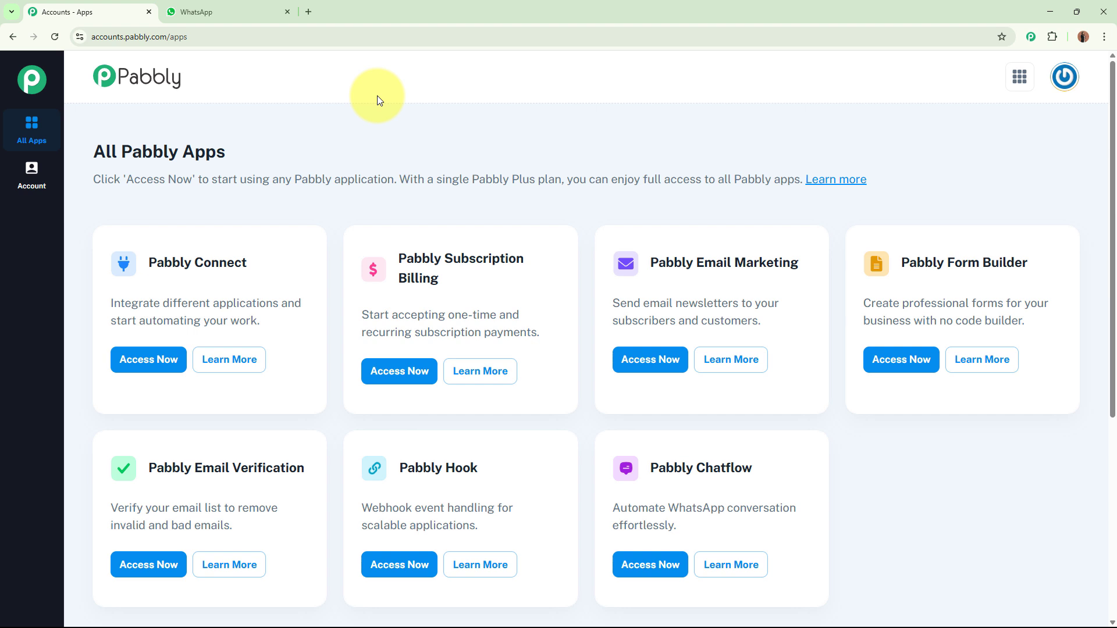
left_click_drag(646, 468, 803, 469)
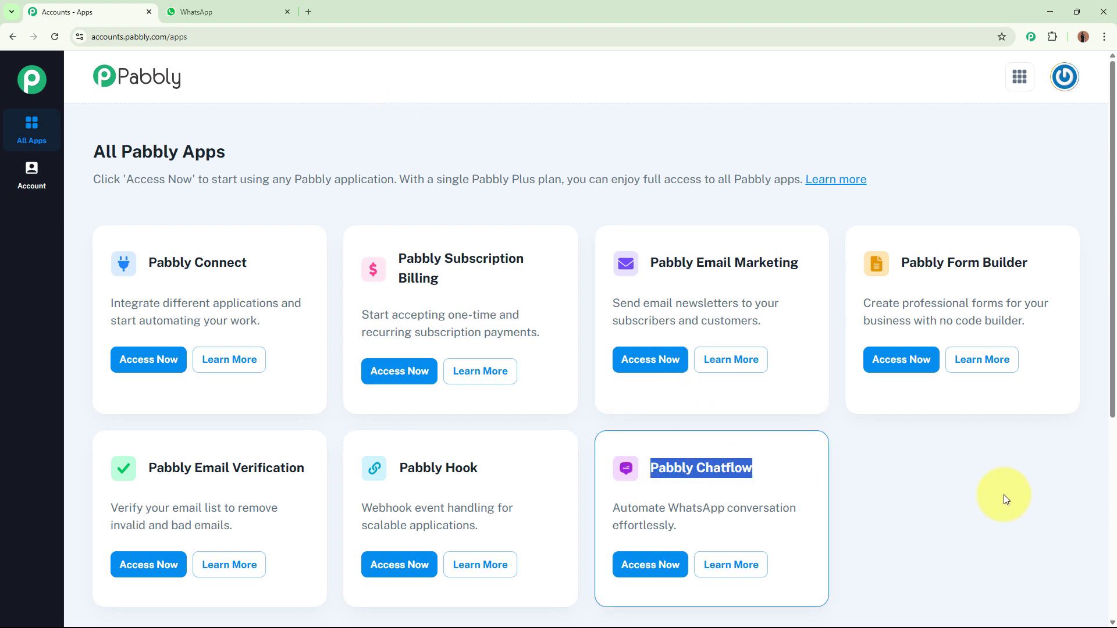
left_click(650, 564)
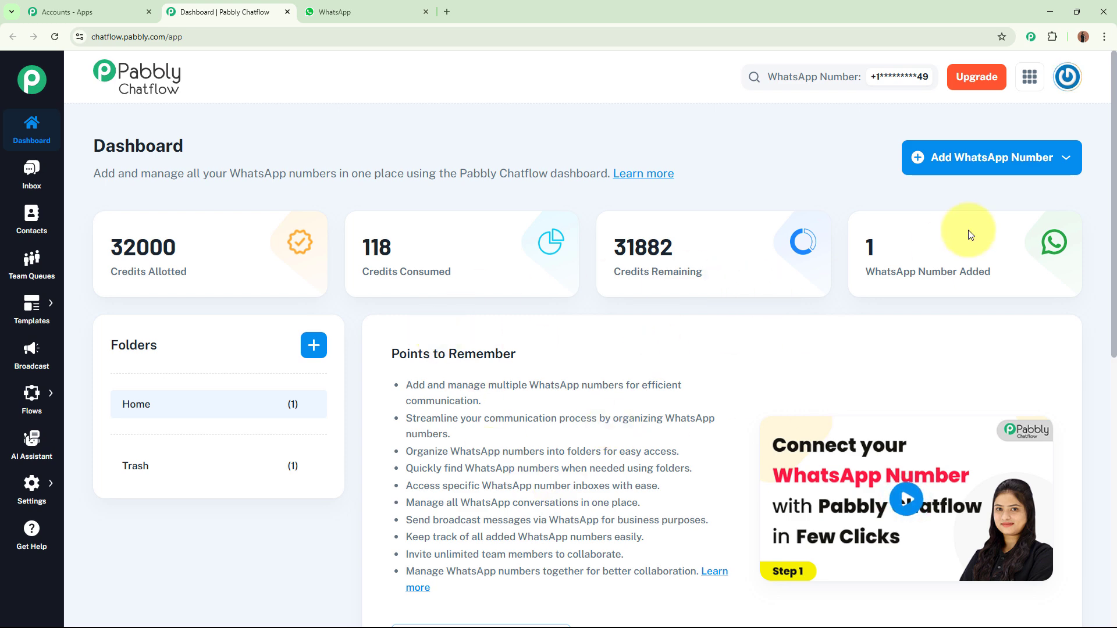
Look at the connection methods offered for adding a WhatsApp number.
left_click(968, 157)
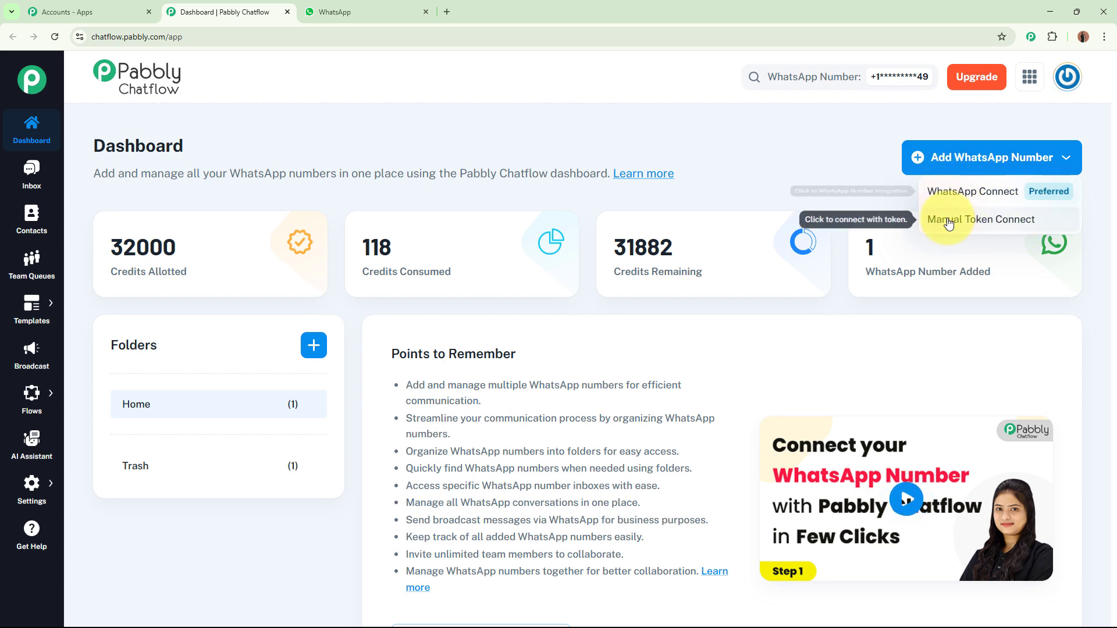
left_click(765, 168)
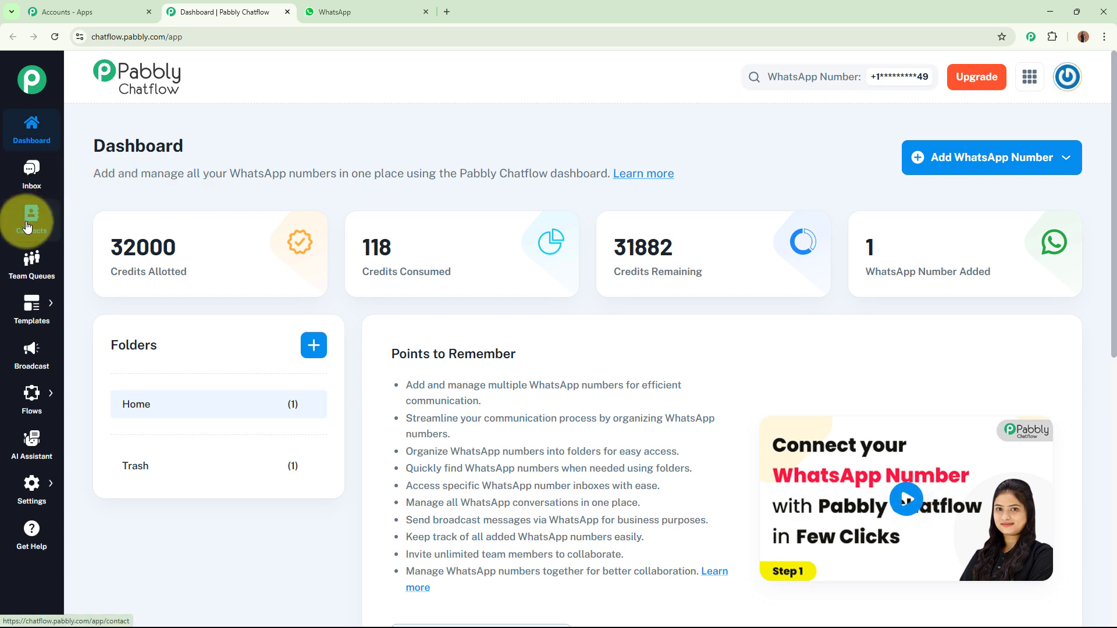
Go to the Flow Builder and add a new flow.
mouse_move(31, 318)
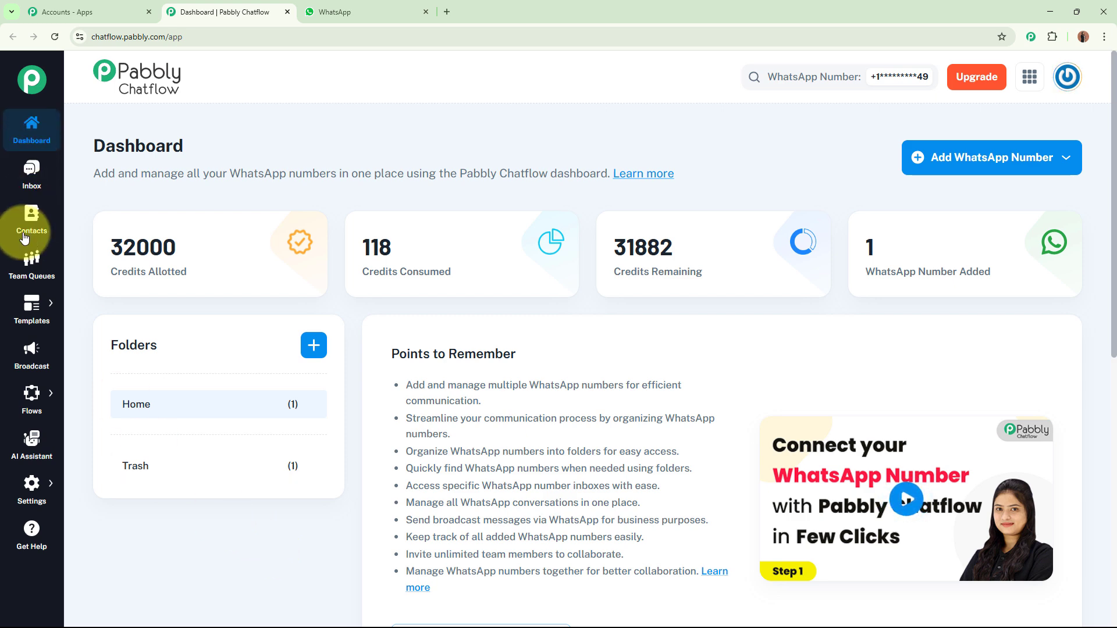
mouse_move(32, 396)
left_click(99, 386)
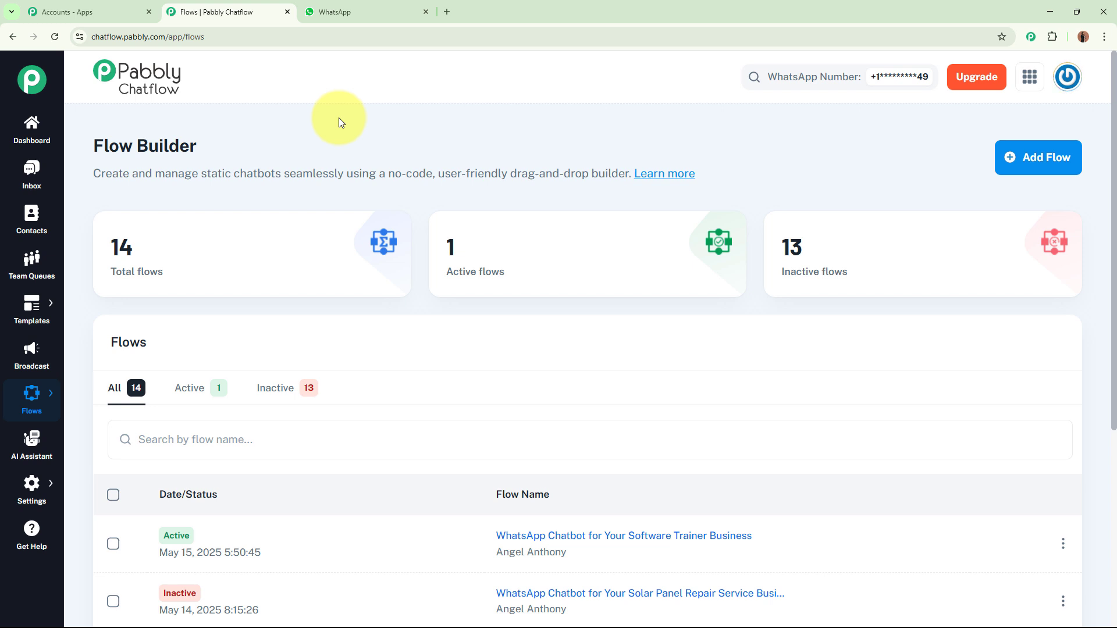
left_click(1040, 169)
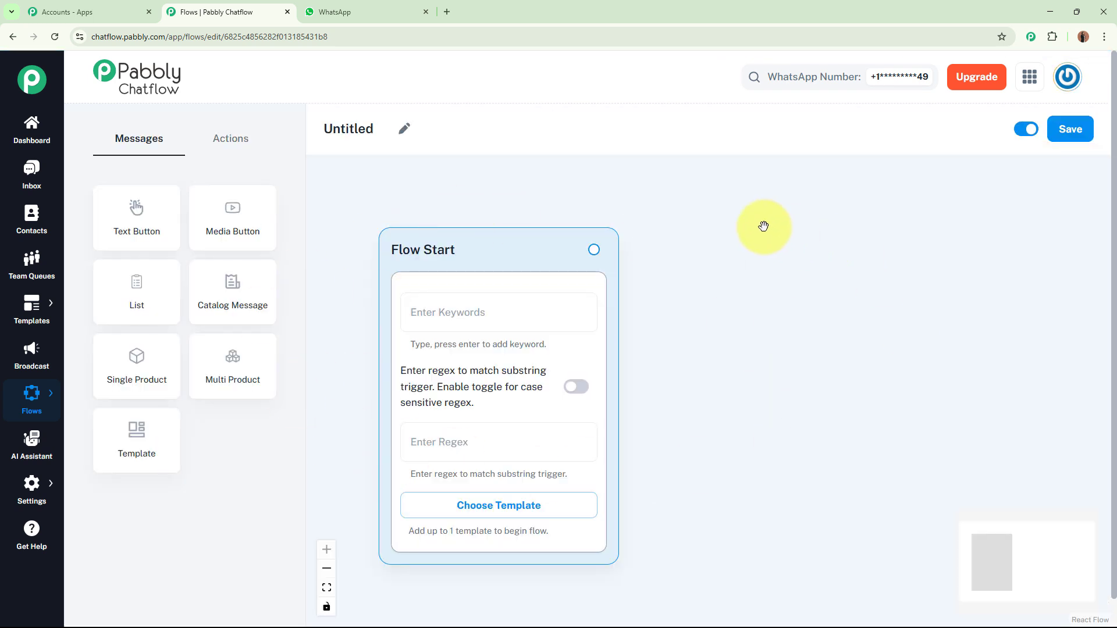
Rename the untitled flow as "WhatsApp Chatbot for Your Software Trainer Business".
left_click(400, 134)
left_click_drag(395, 128, 295, 128)
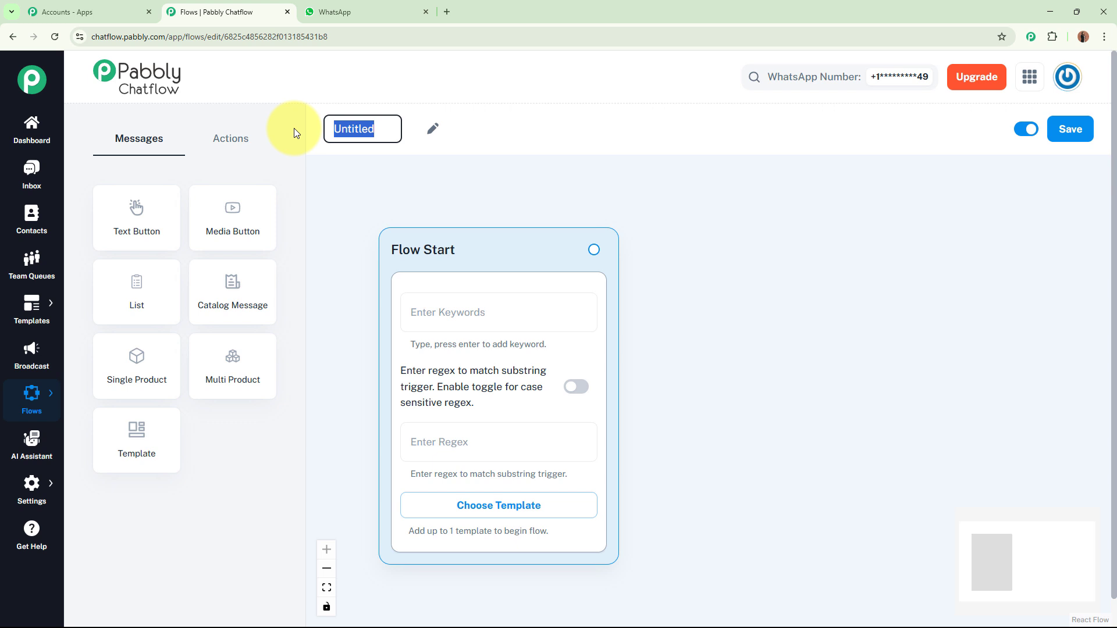
key("BackSpace")
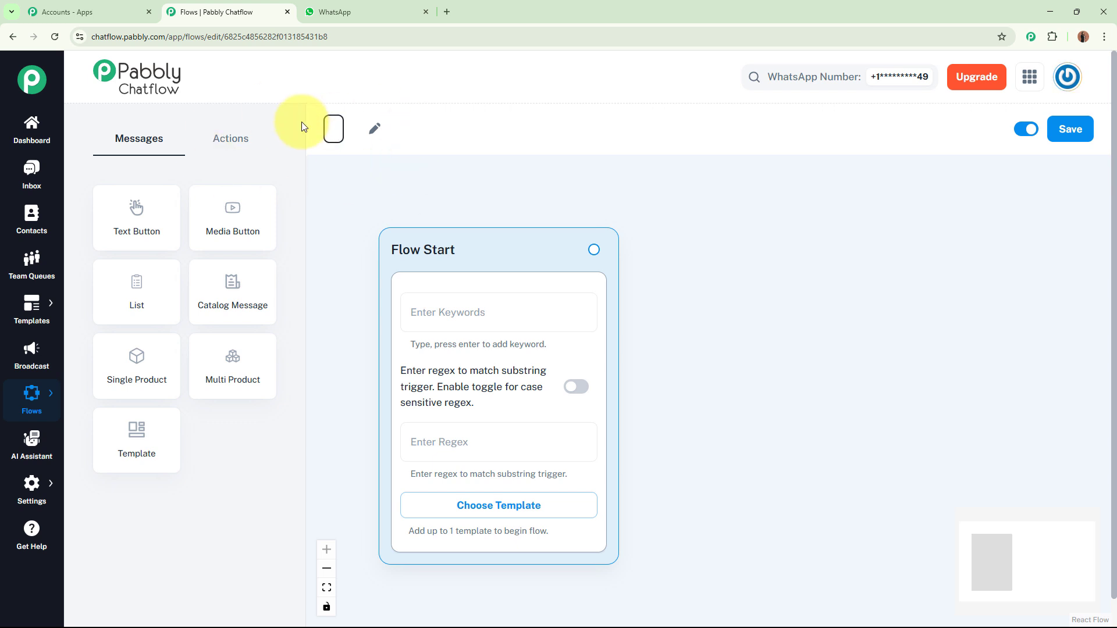
type("WhatsApp Chatbot for Your Software Trainer Business")
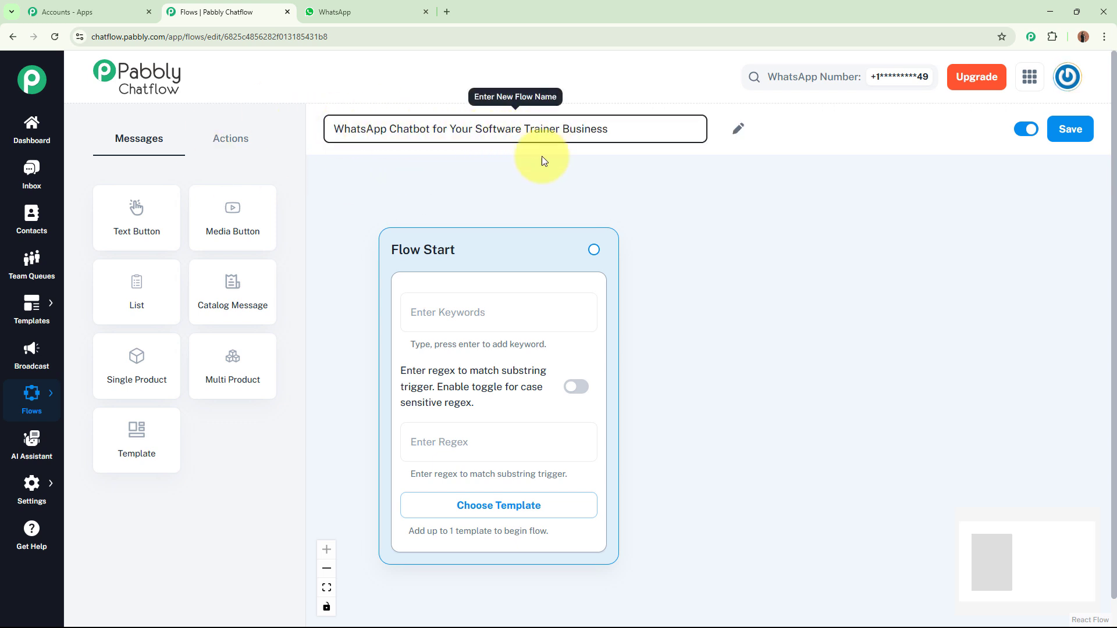
left_click(538, 183)
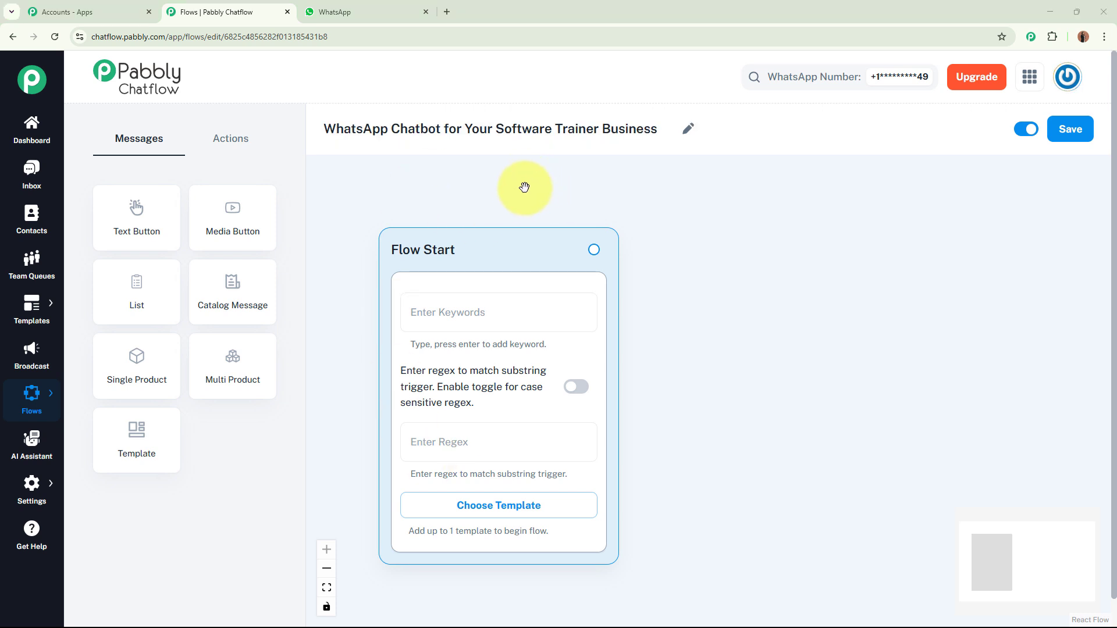
Examine the keyword and regex trigger fields in the Flow Start block.
left_click(519, 313)
left_click(463, 449)
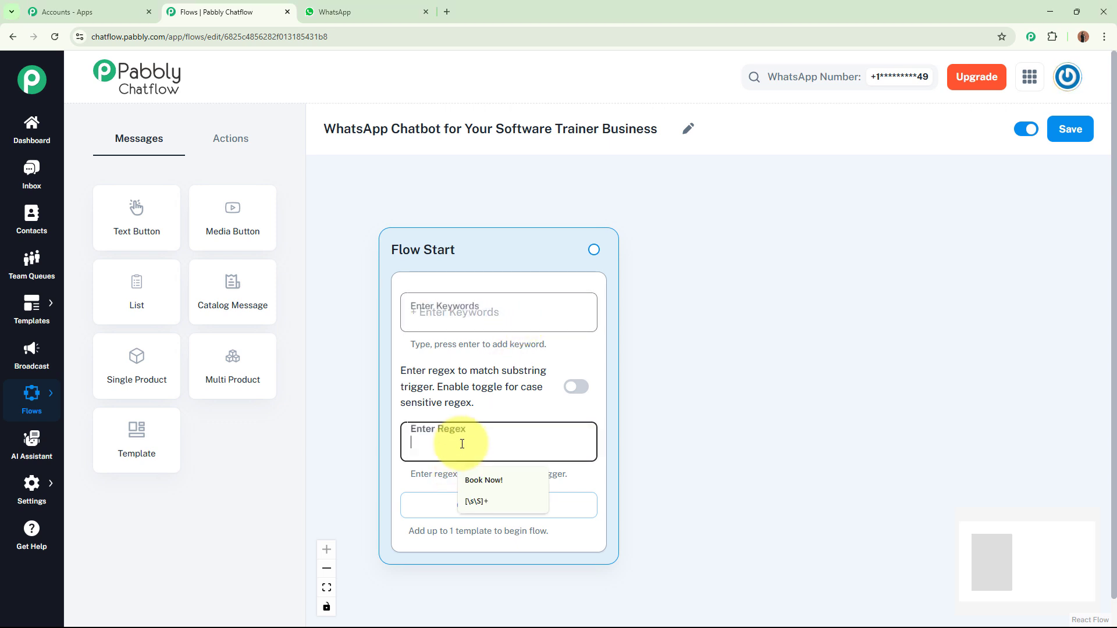
left_click(689, 421)
left_click(489, 303)
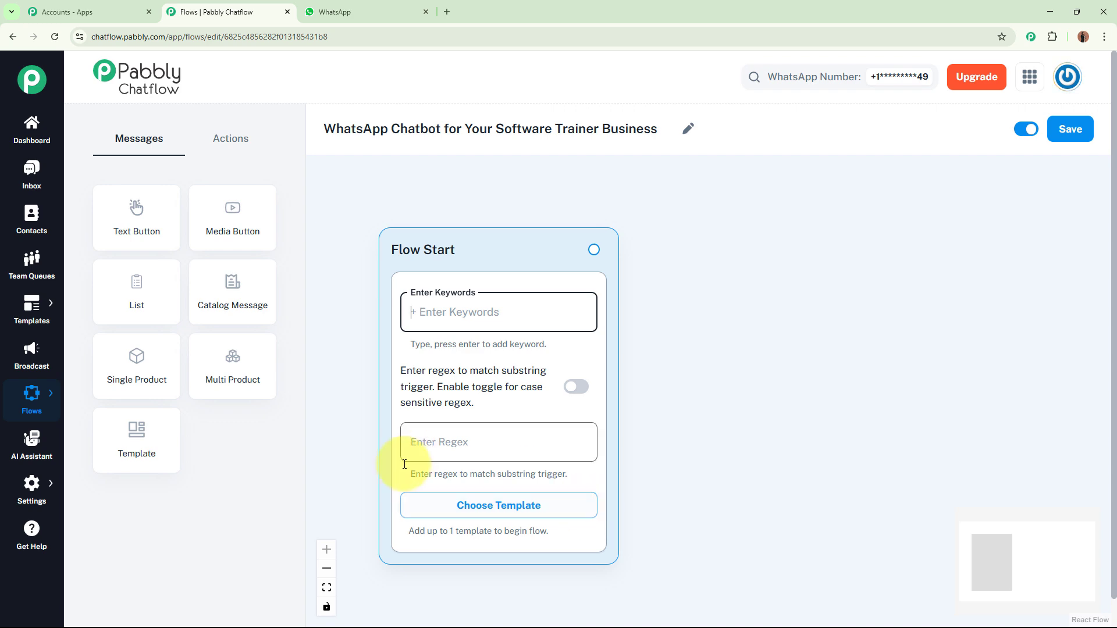
Check the approved templates available to the Flow Start block, and set its regex trigger to [\s\S]+.
left_click(483, 519)
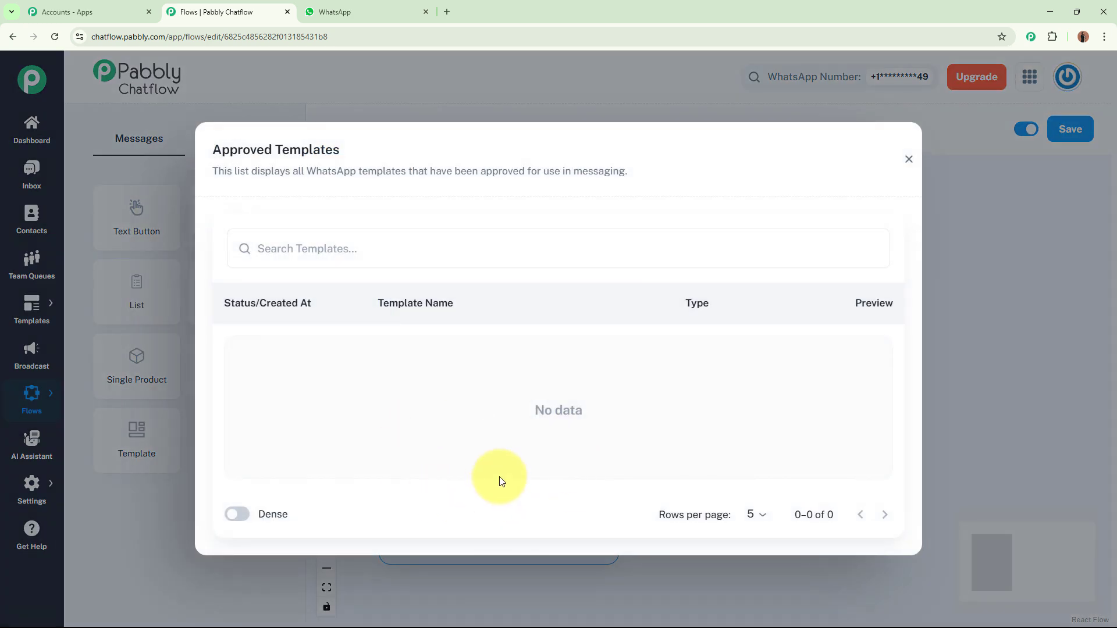
left_click(911, 110)
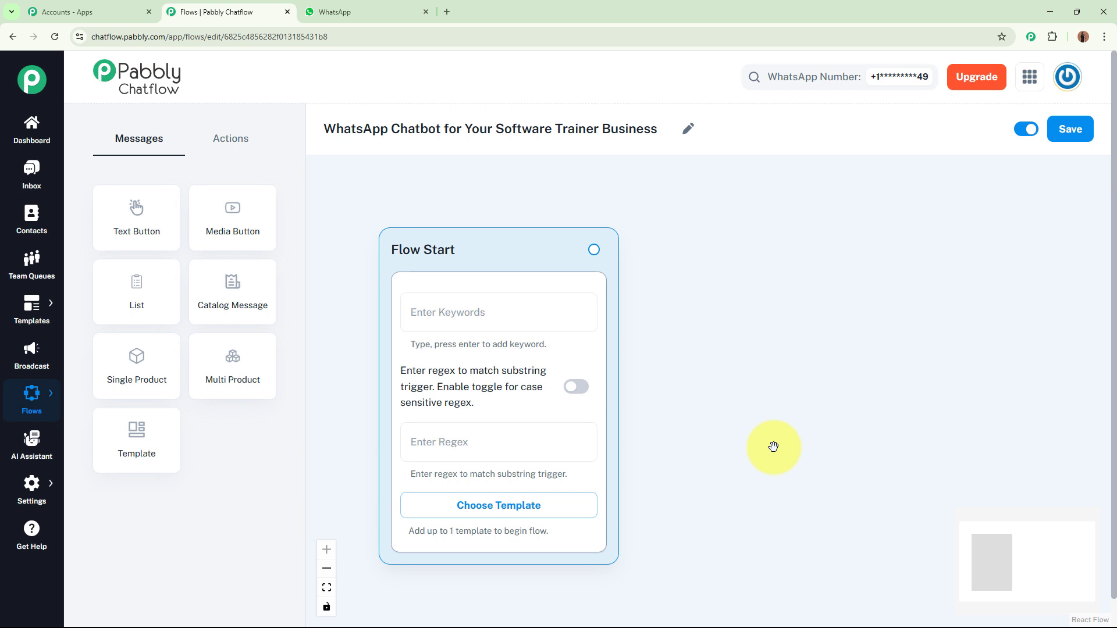
left_click(511, 440)
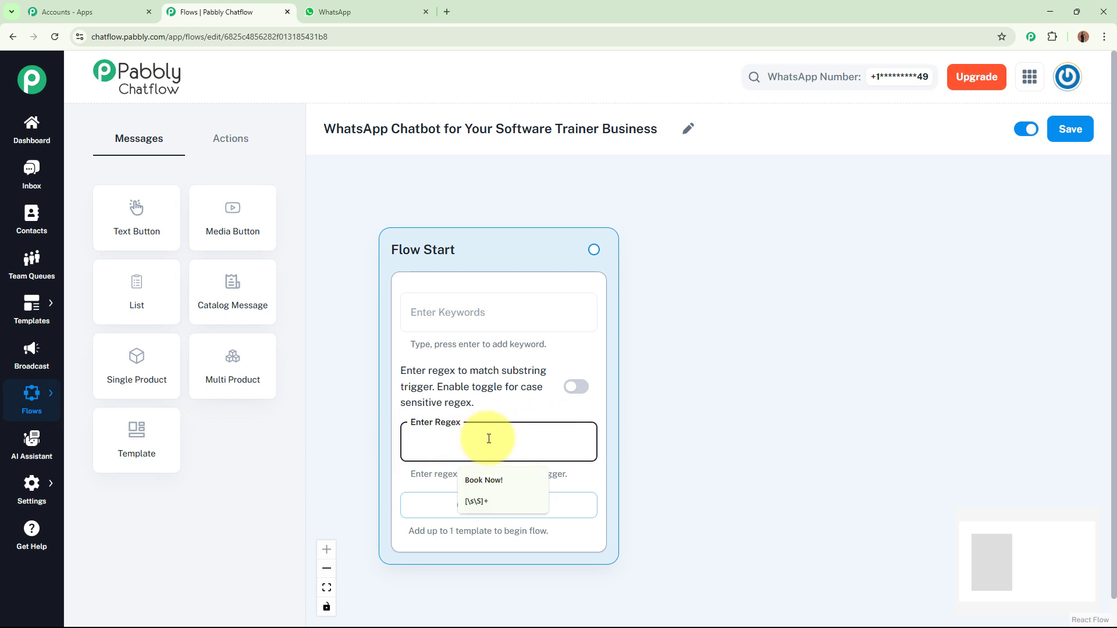
type("[\\s\\S]+")
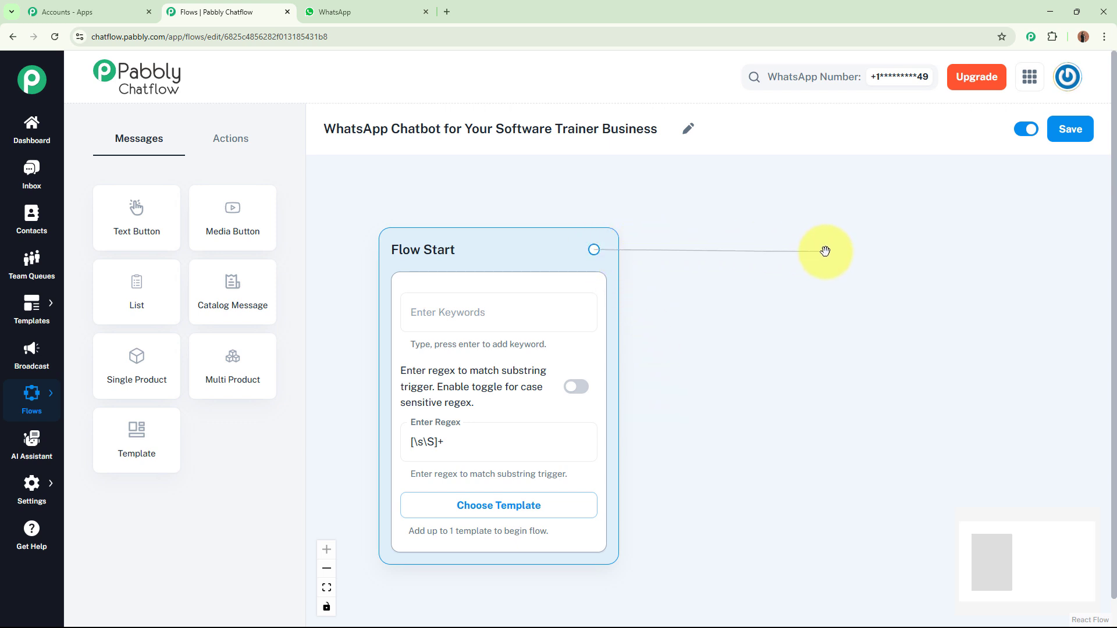
Connect a new Text + Button message to Flow Start and paste in the TechTutor Hub welcome text asking customers to choose an option.
left_click_drag(825, 251, 823, 250)
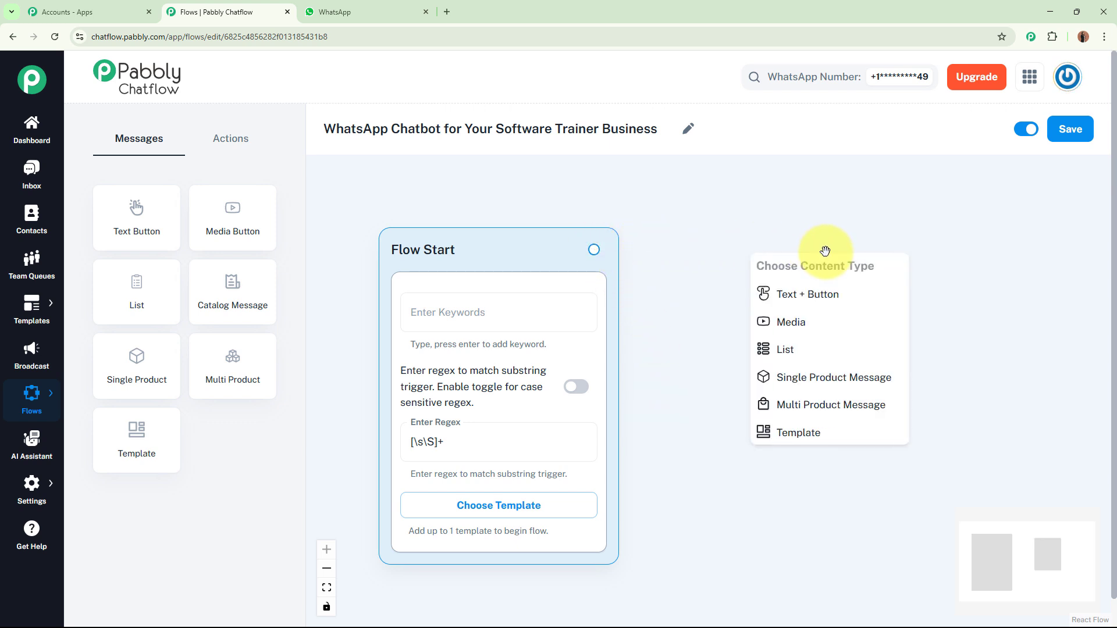
left_click(803, 301)
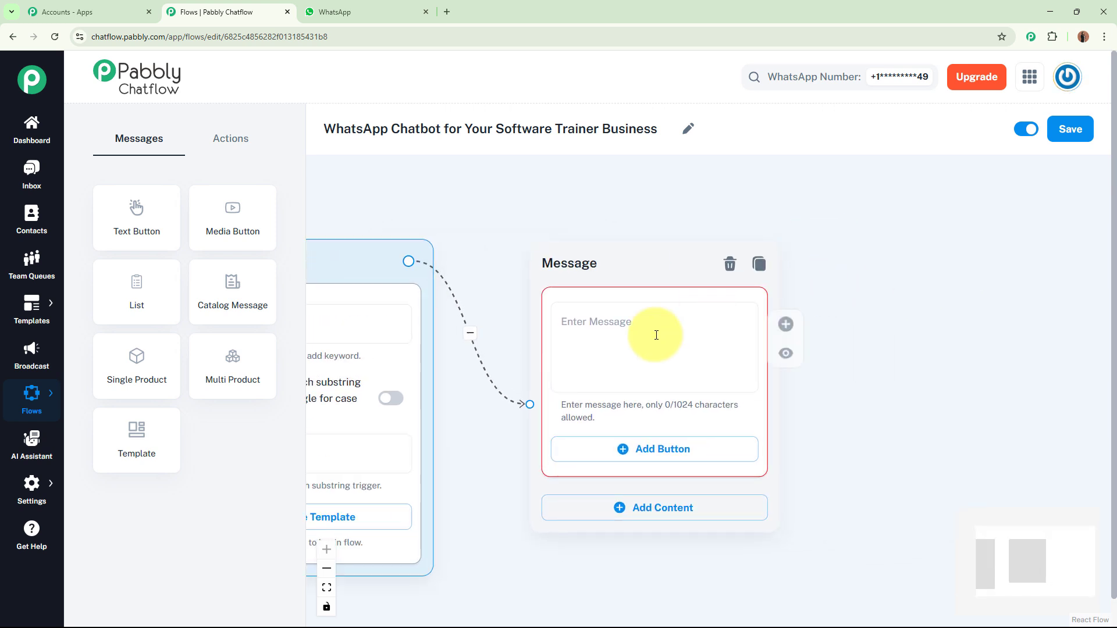
left_click(657, 335)
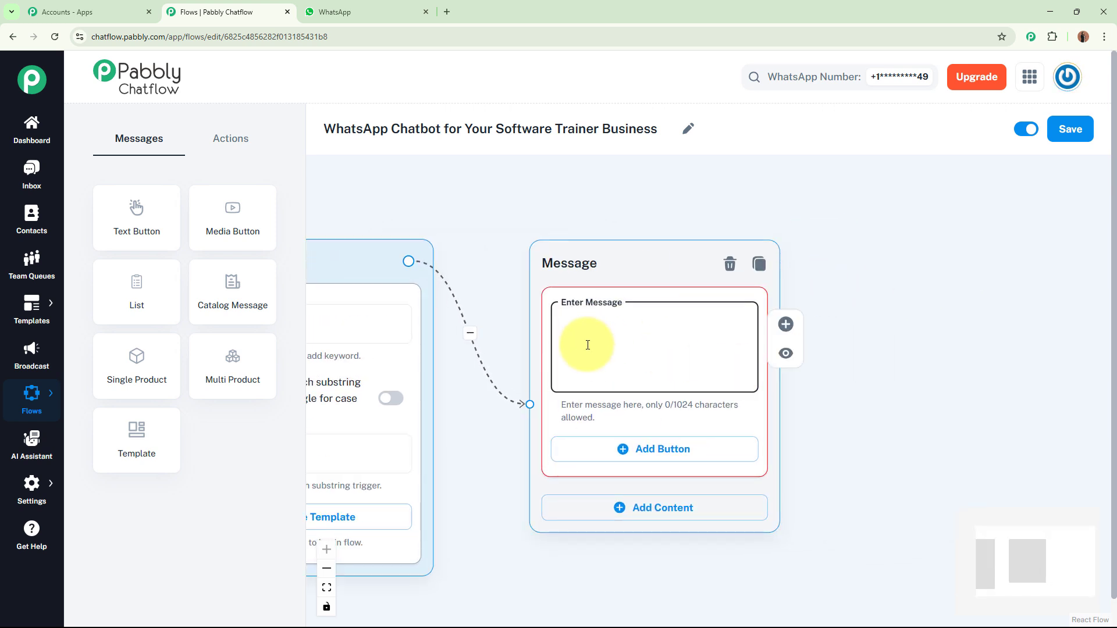
key("ctrl+v")
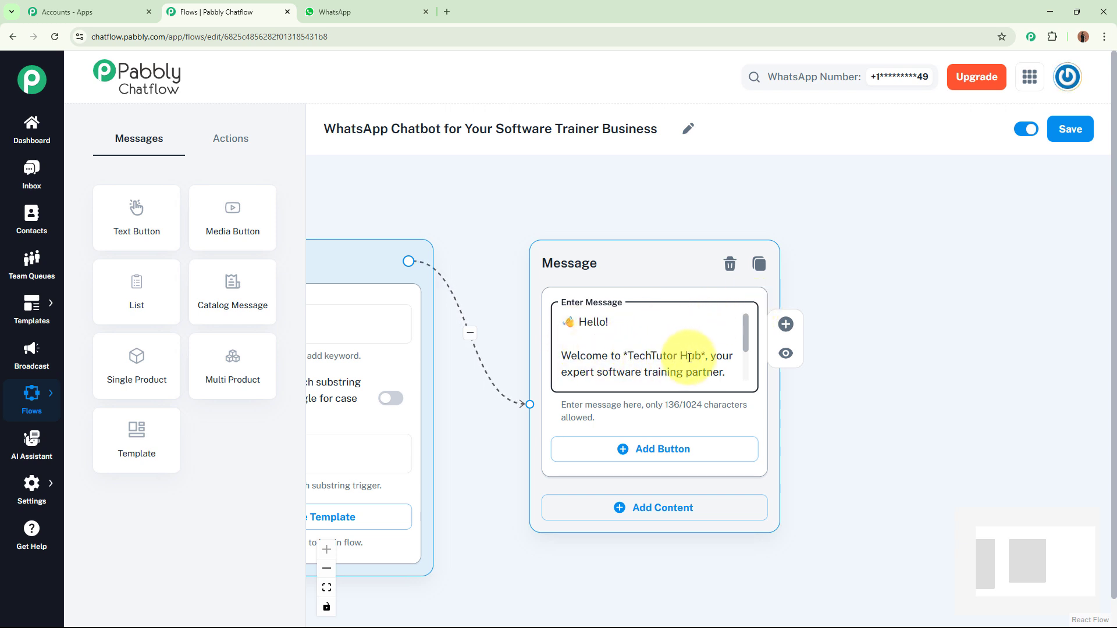
left_click_drag(748, 339, 740, 376)
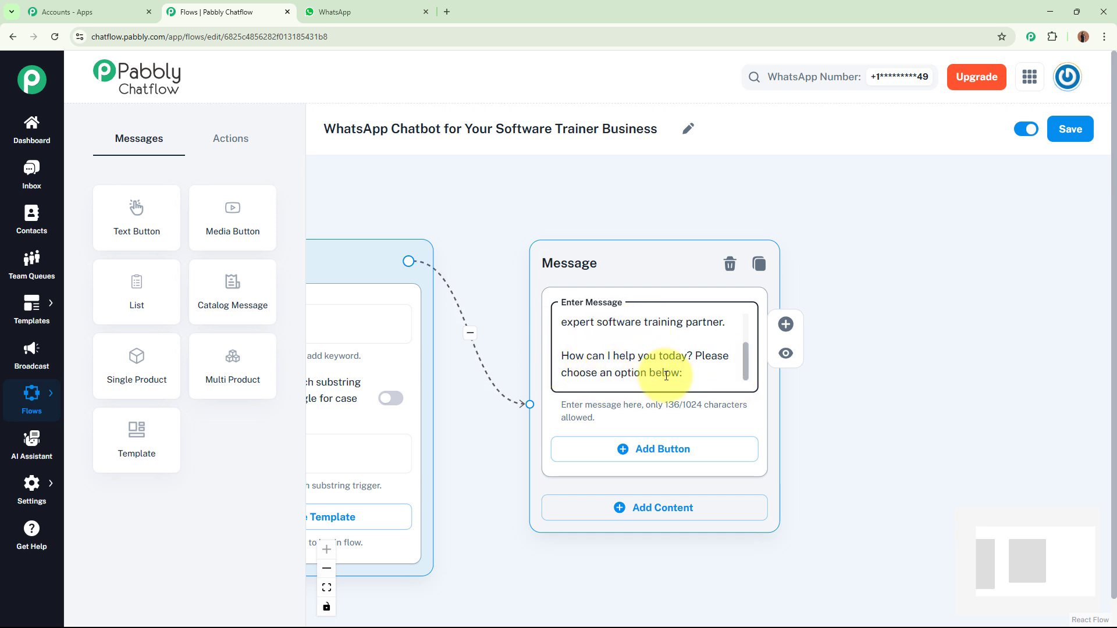
Add three buttons to the welcome message labelled "View Courses", "Schedule a Free Demo" and "Pricing & Packages".
left_click(707, 457)
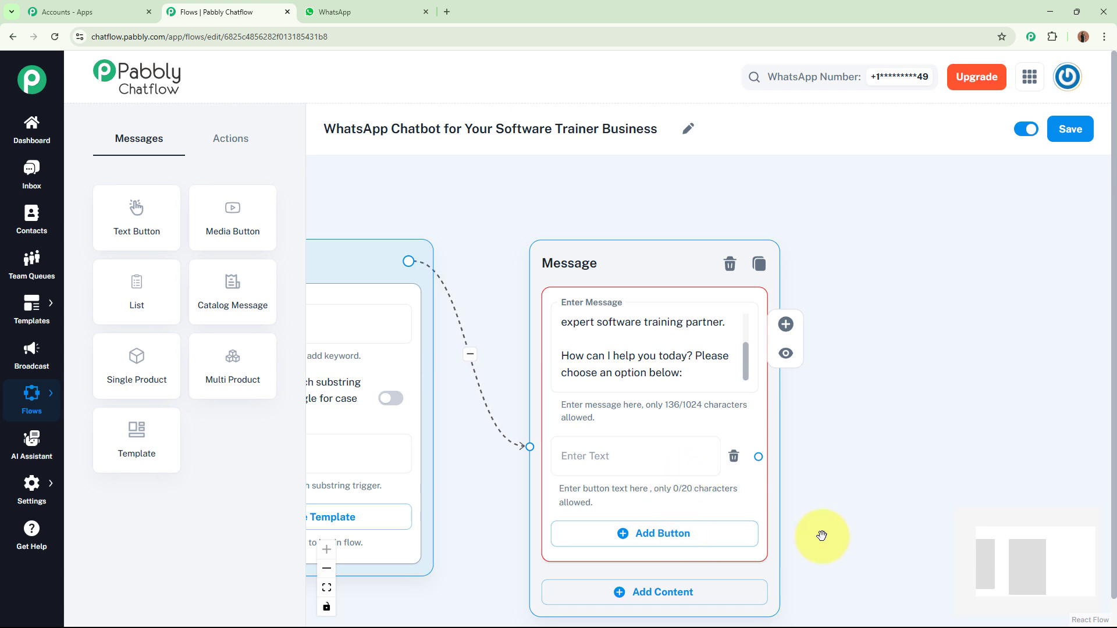
left_click_drag(822, 535, 848, 424)
left_click(695, 435)
left_click(644, 514)
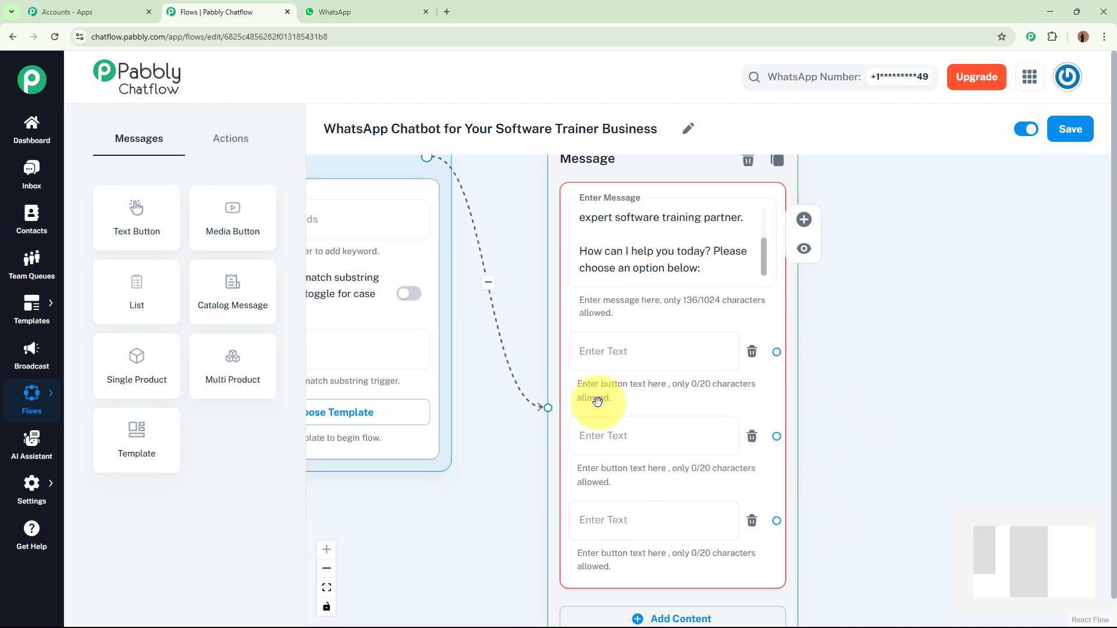
left_click_drag(848, 486, 778, 429)
left_click(513, 293)
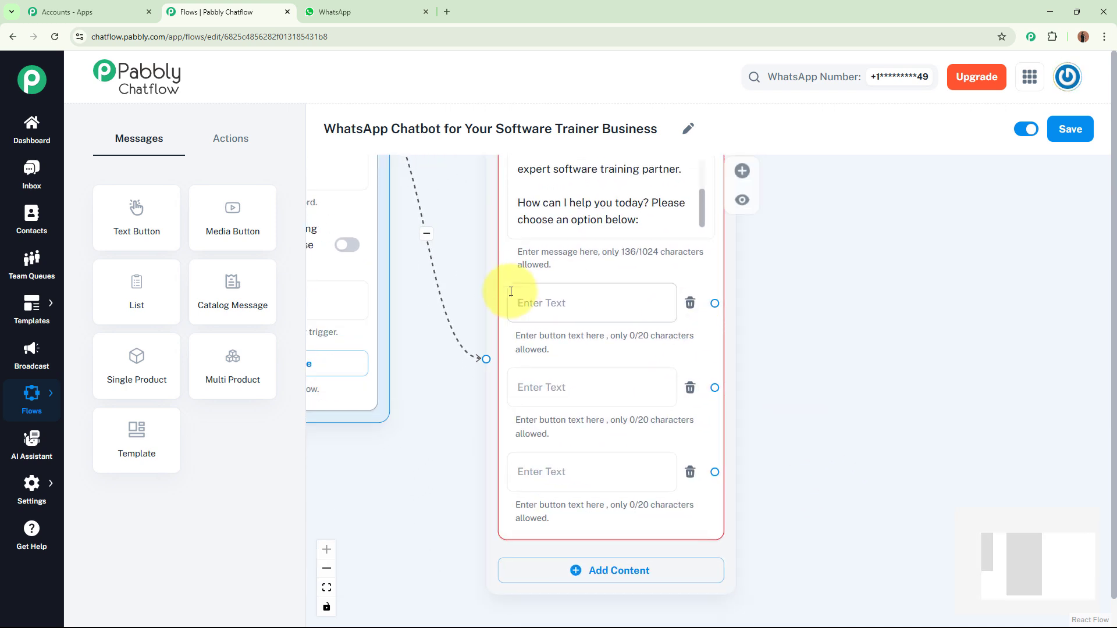
left_click(547, 389)
left_click(554, 466)
left_click(802, 409)
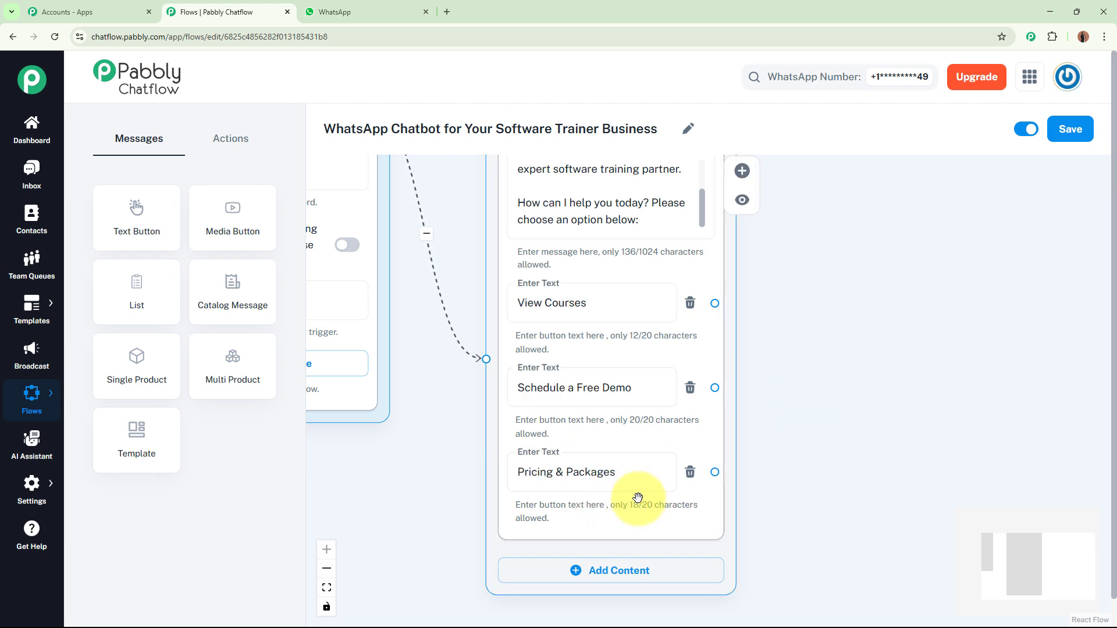
left_click(611, 302)
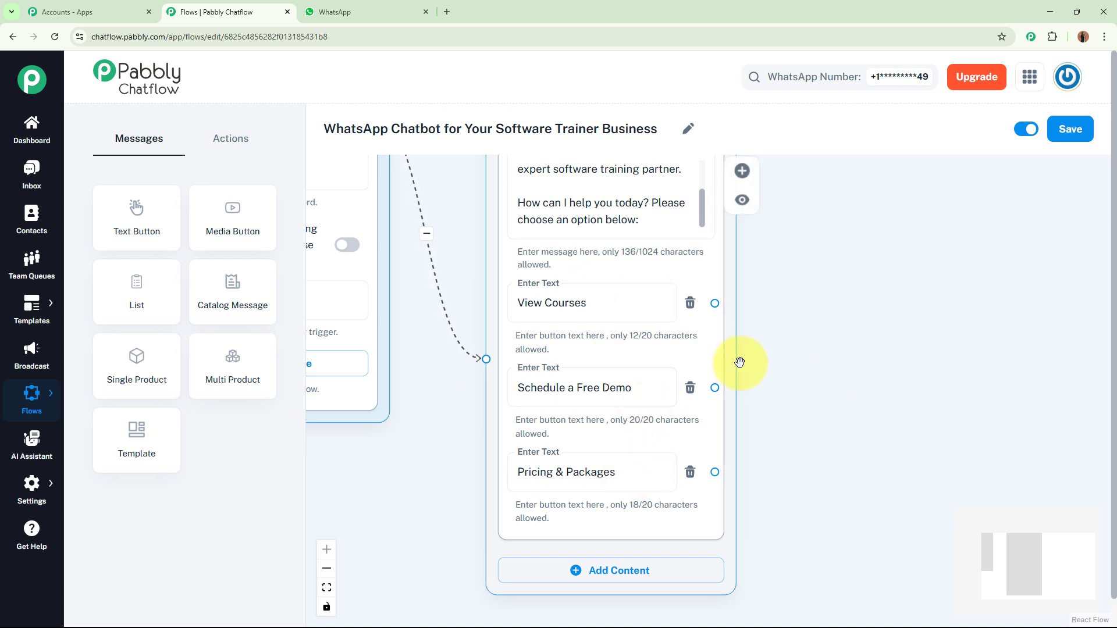
Link View Courses to a new Text + Button message reading "📚 Here are some of our top software training courses at TechTutor Hub:".
scroll(813, 439, "up", 2)
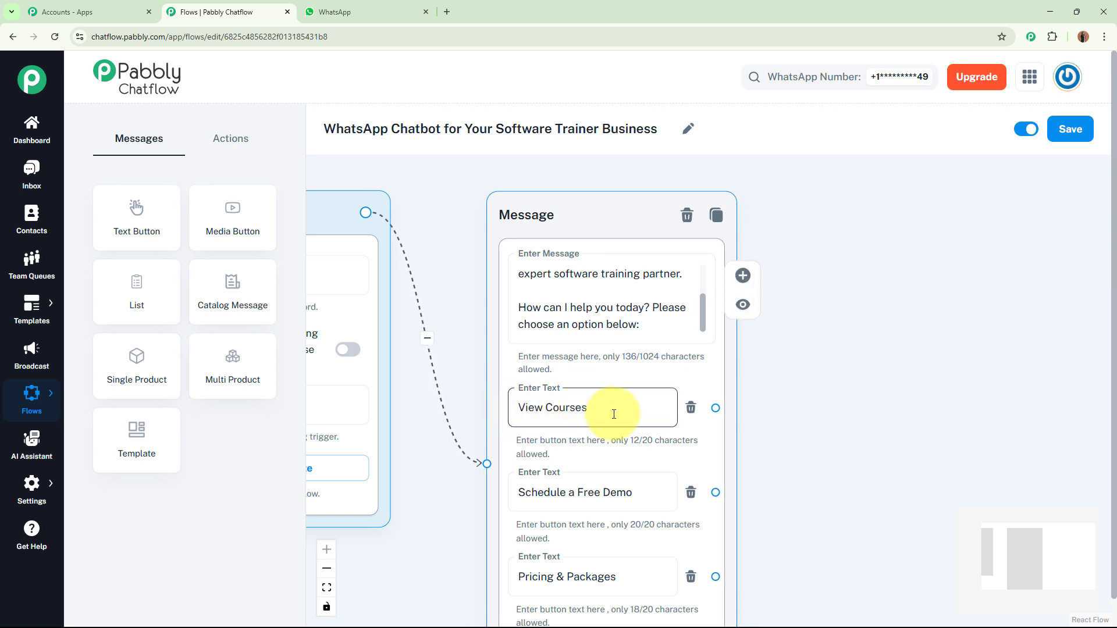
left_click_drag(770, 395, 780, 357)
left_click(810, 392)
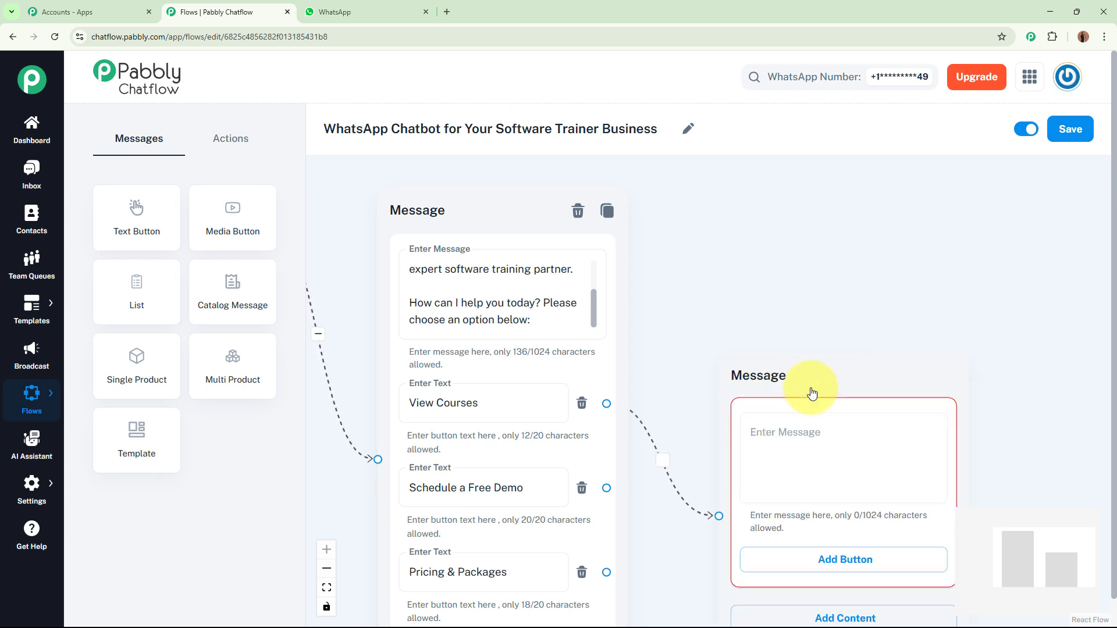
left_click(792, 317)
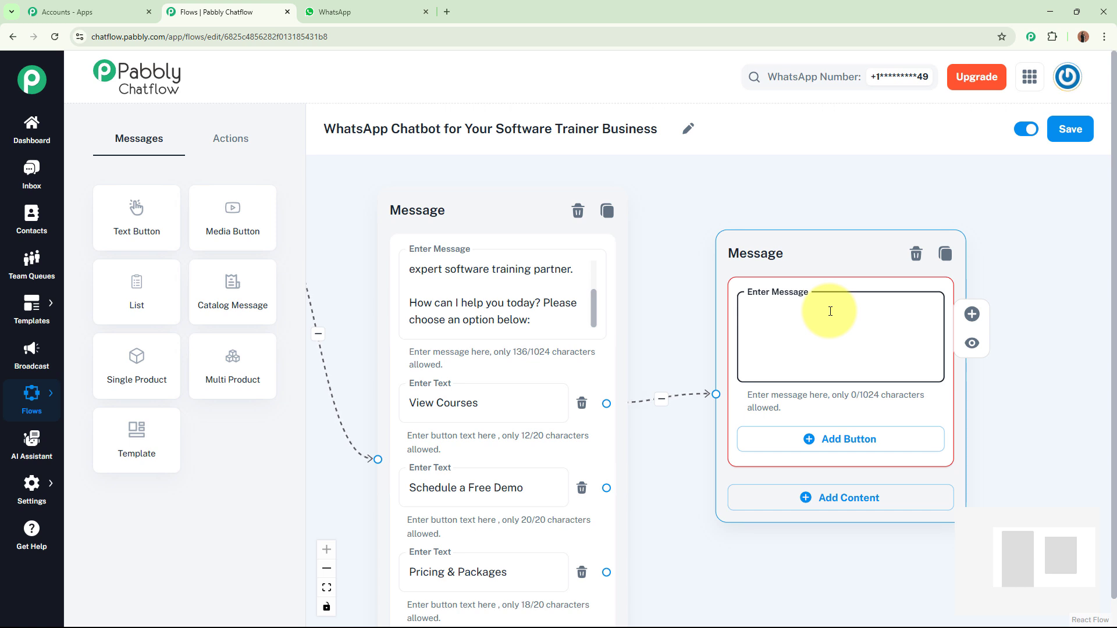
type("📚 Here are some of our top software training courses at TechTutor Hub:")
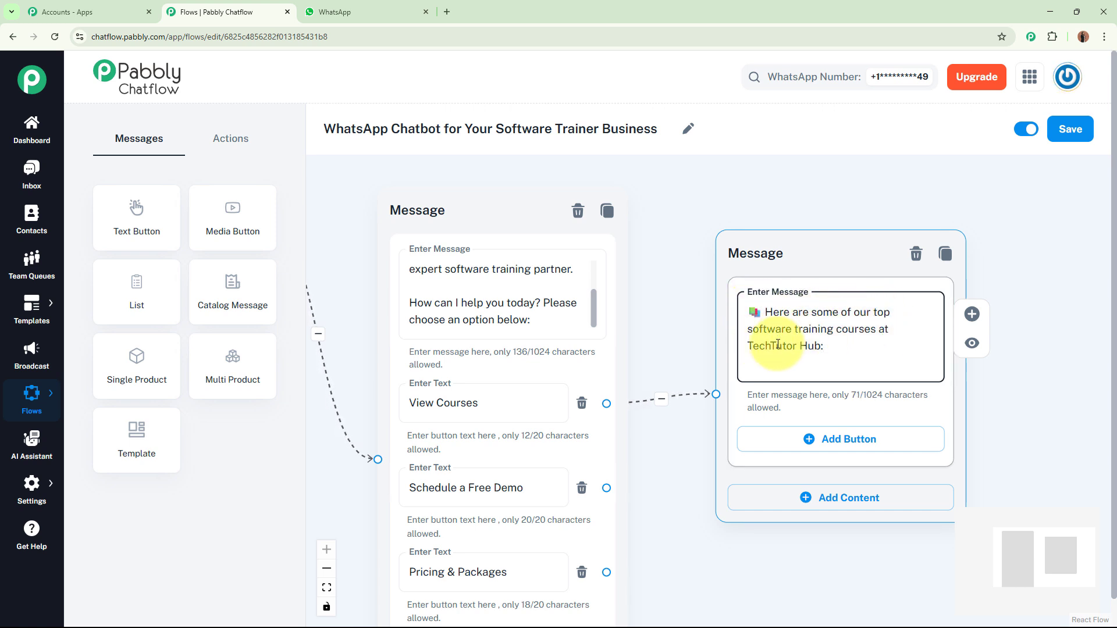
Add three buttons to the courses message labelled "Python for Beginners", "Excel Techniques" and "Web Development".
left_click_drag(1020, 419, 950, 362)
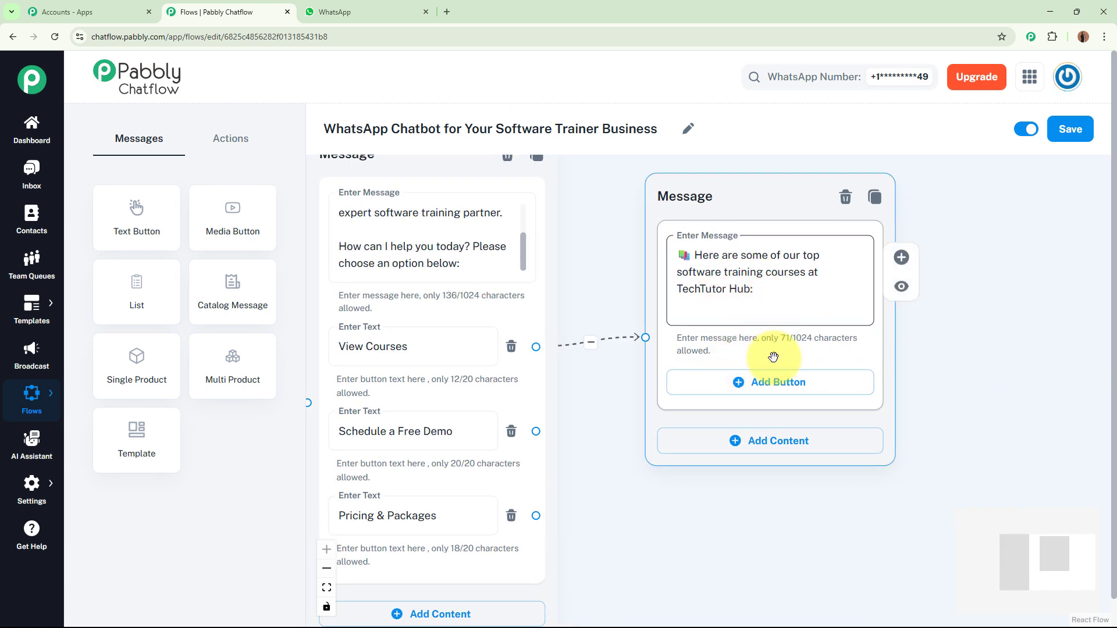
left_click(762, 382)
left_click(780, 465)
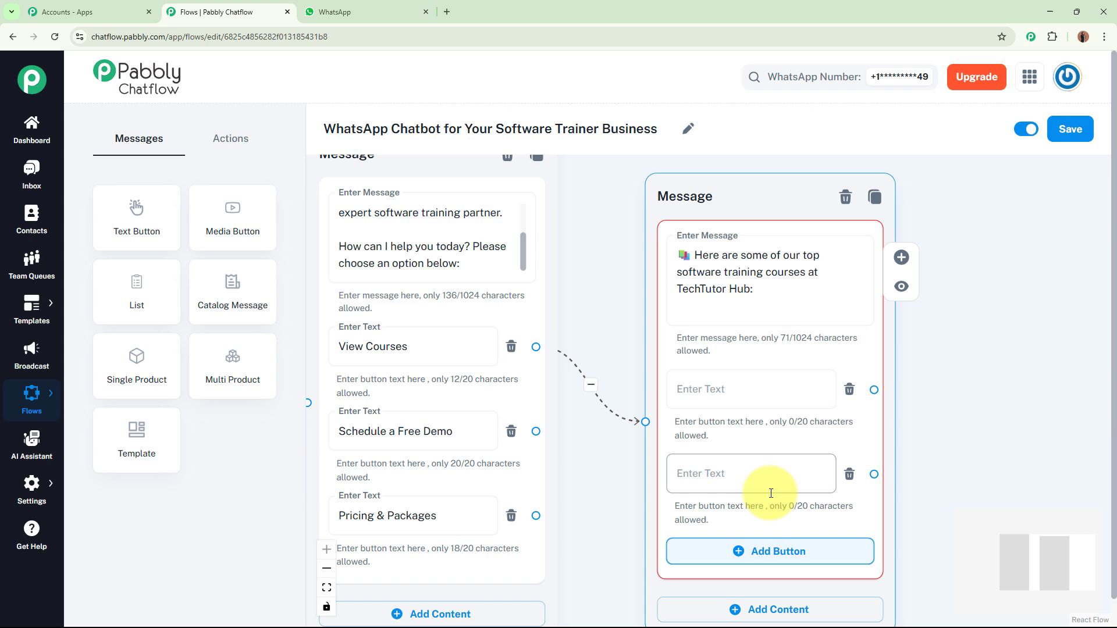
left_click(766, 551)
left_click_drag(928, 533, 928, 432)
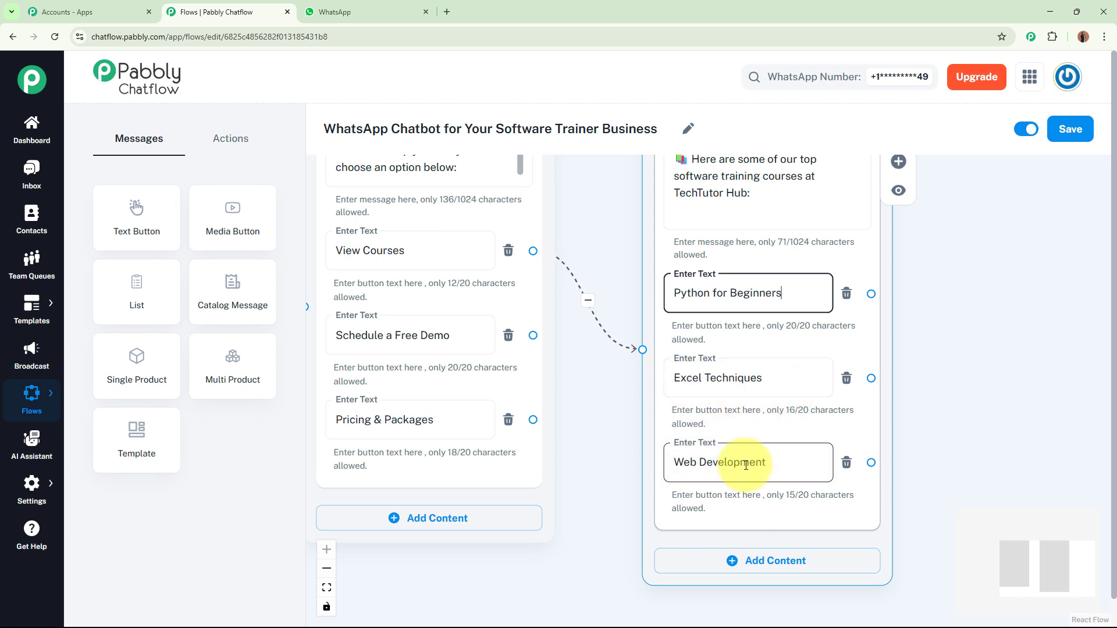
left_click(989, 395)
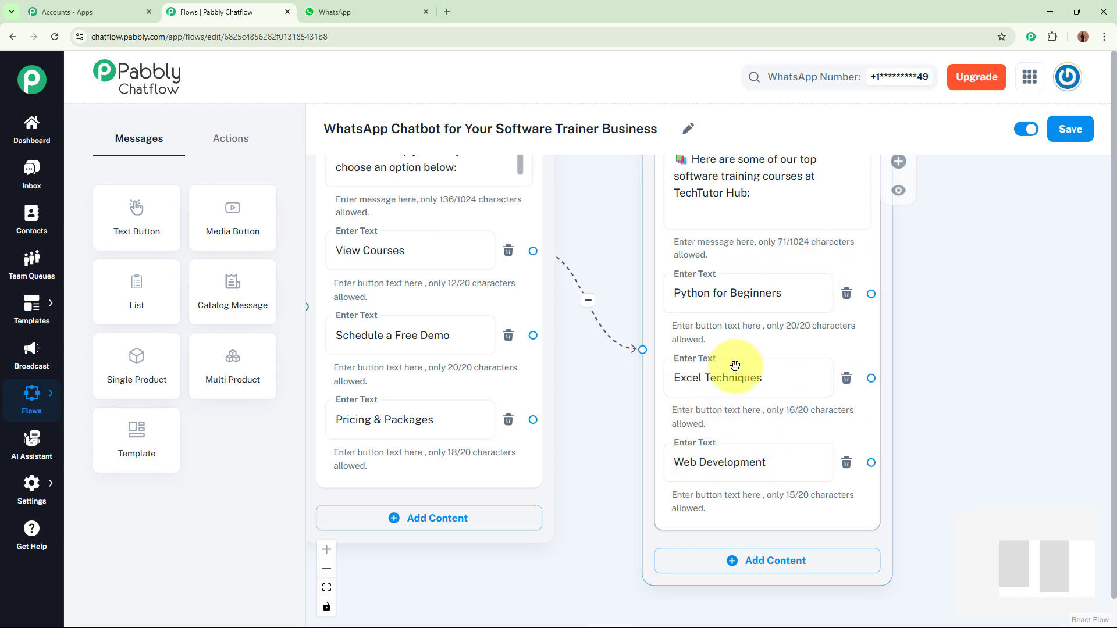
Link Python for Beginners to a new Text + Button message and paste in the course details ending with "Would you like to schedule a demo?".
left_click_drag(966, 312, 757, 340)
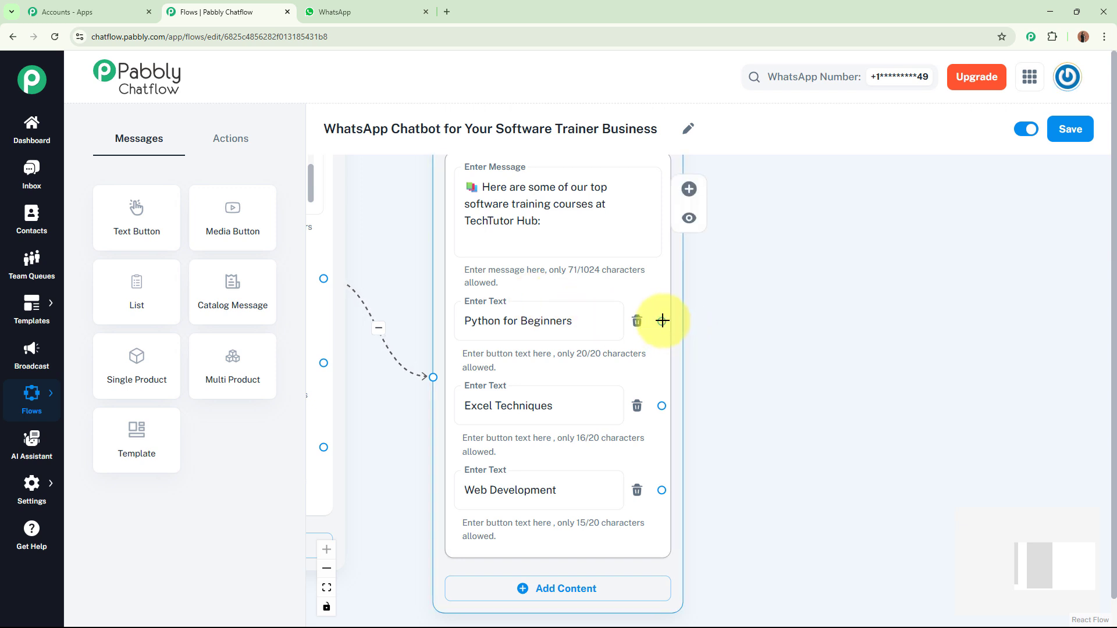
left_click_drag(663, 321, 873, 282)
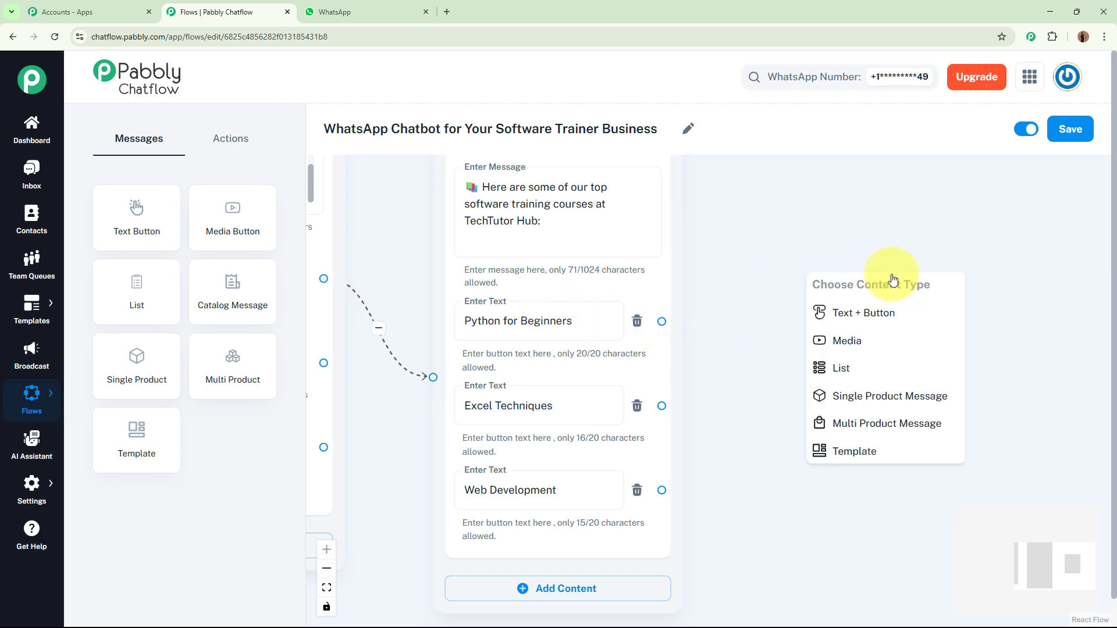
left_click(882, 315)
left_click(763, 346)
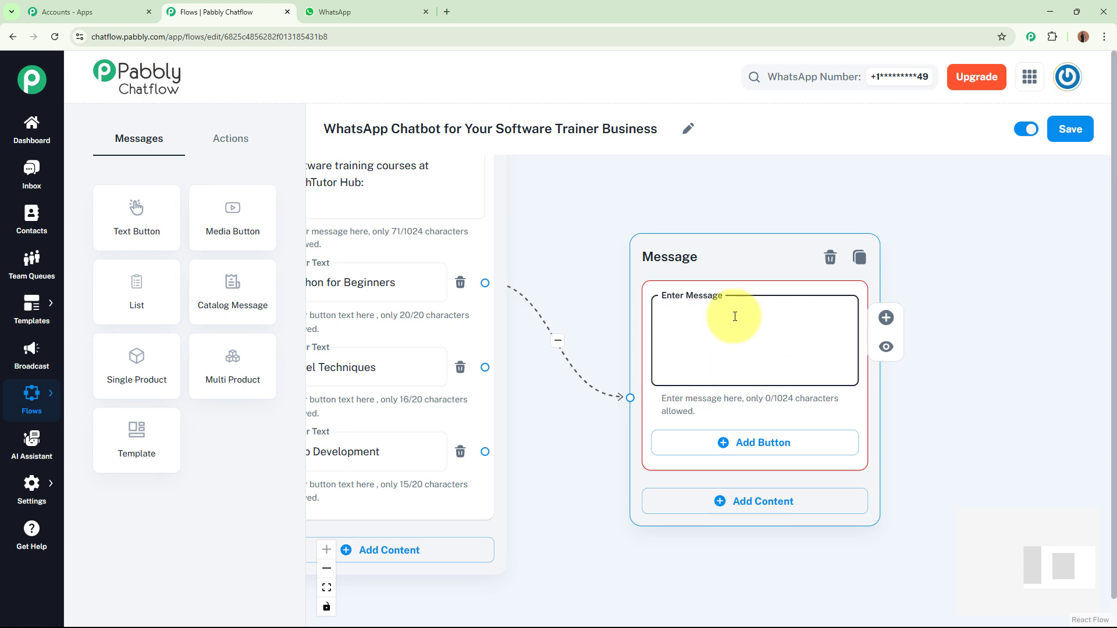
key("ctrl+v")
scroll(727, 314, "up", 3)
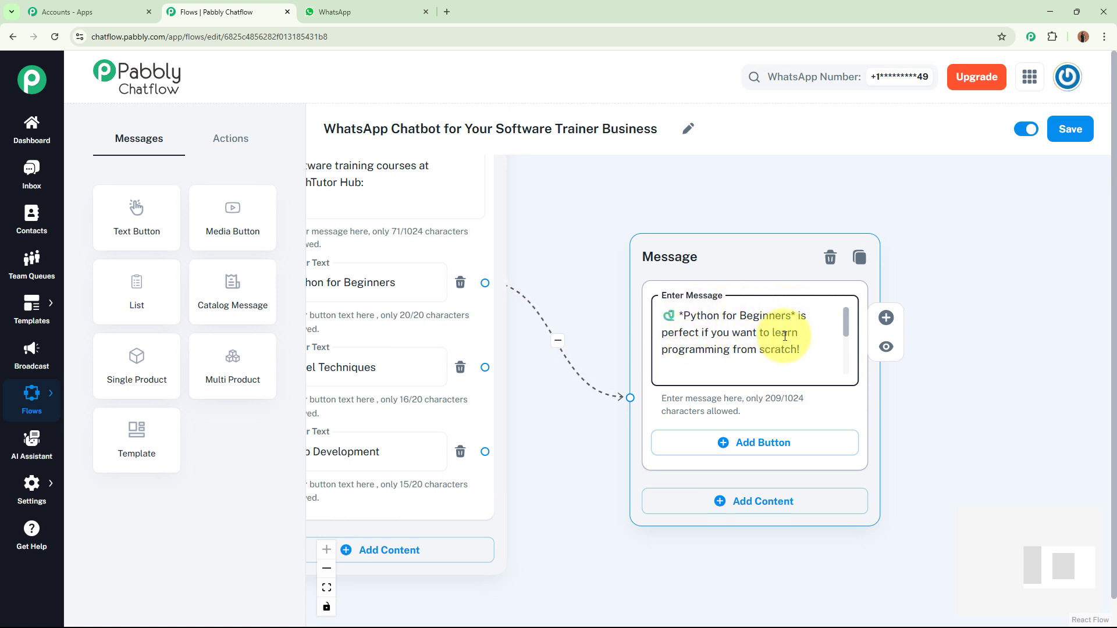
left_click_drag(849, 332, 844, 370)
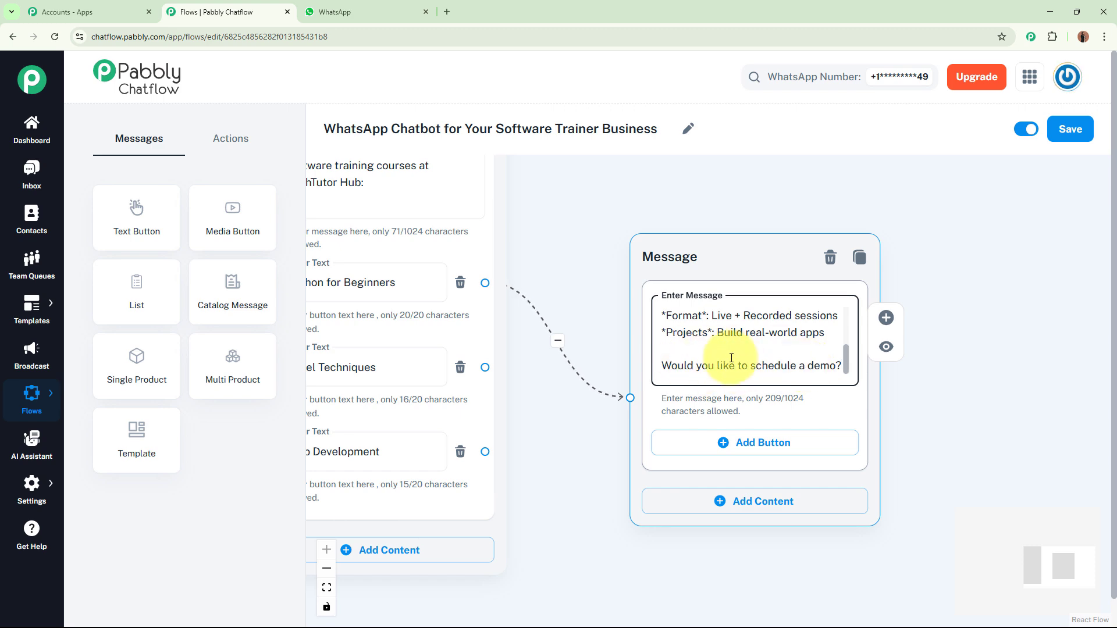
Add a reply button to the Python for Beginners course details message.
left_click_drag(950, 424, 1080, 339)
left_click_drag(887, 513, 1116, 559)
left_click_drag(640, 395, 377, 342)
left_click_drag(763, 486, 588, 467)
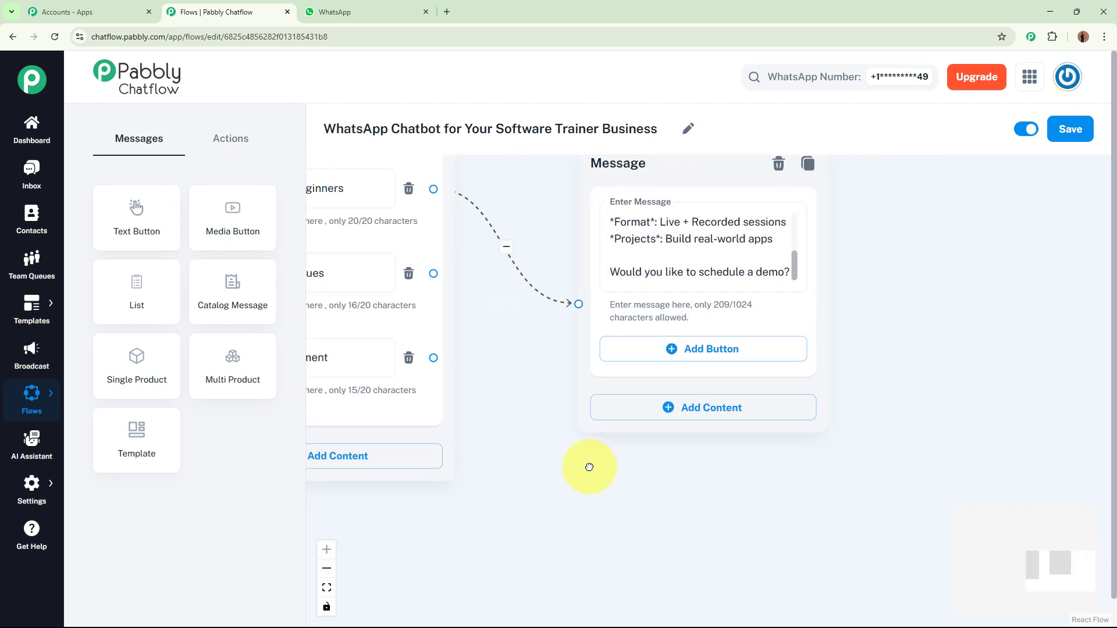
left_click(705, 366)
Copy the "Schedule a Free Demo" label from the welcome message into the empty button of the Python course message.
left_click_drag(517, 399, 861, 414)
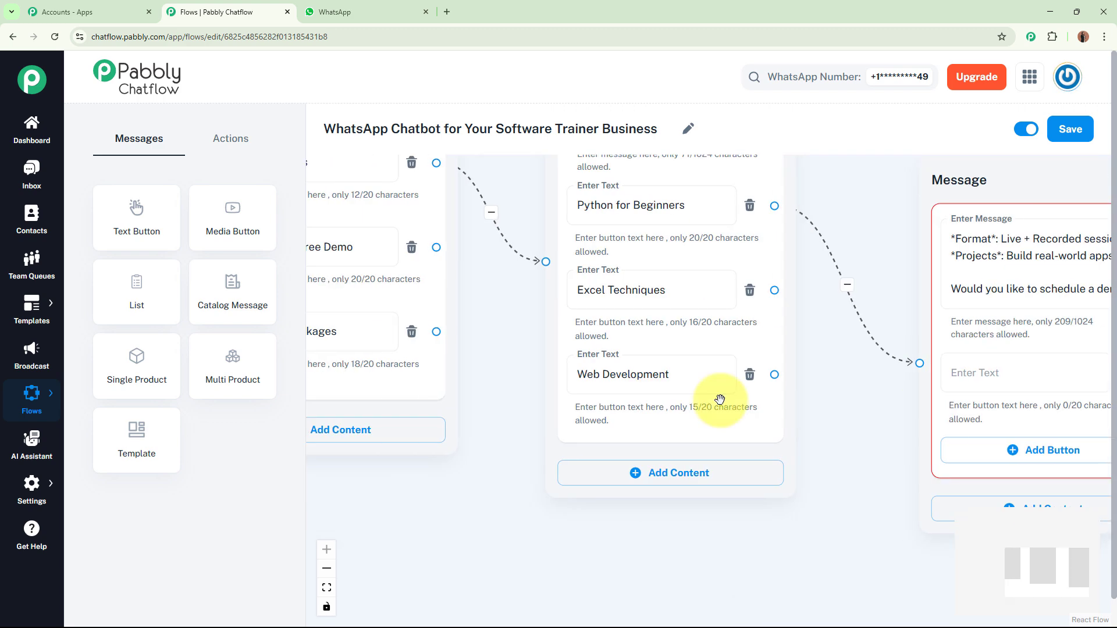
left_click_drag(483, 406, 599, 414)
left_click(473, 265)
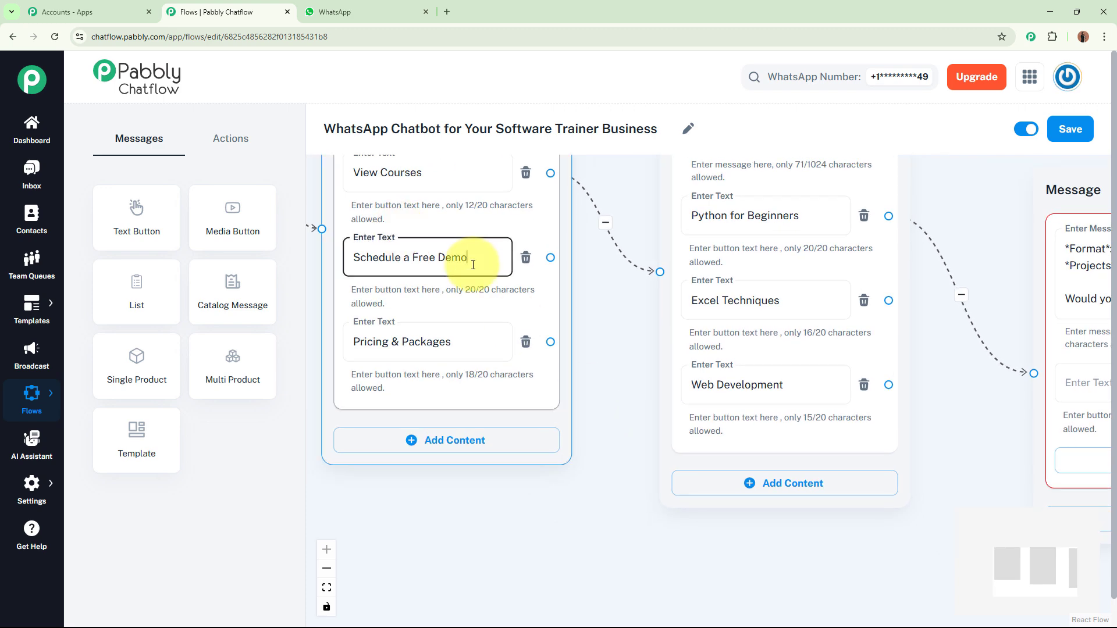
key("ctrl+a")
key("ctrl+c")
left_click_drag(539, 544, 184, 498)
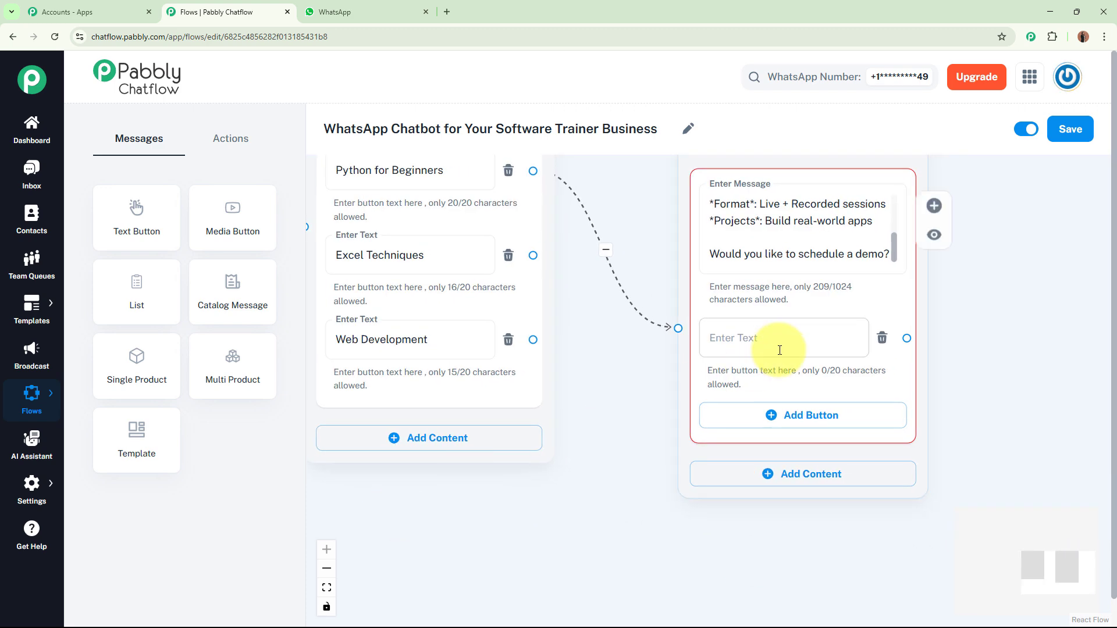
left_click(780, 349)
key("ctrl+v")
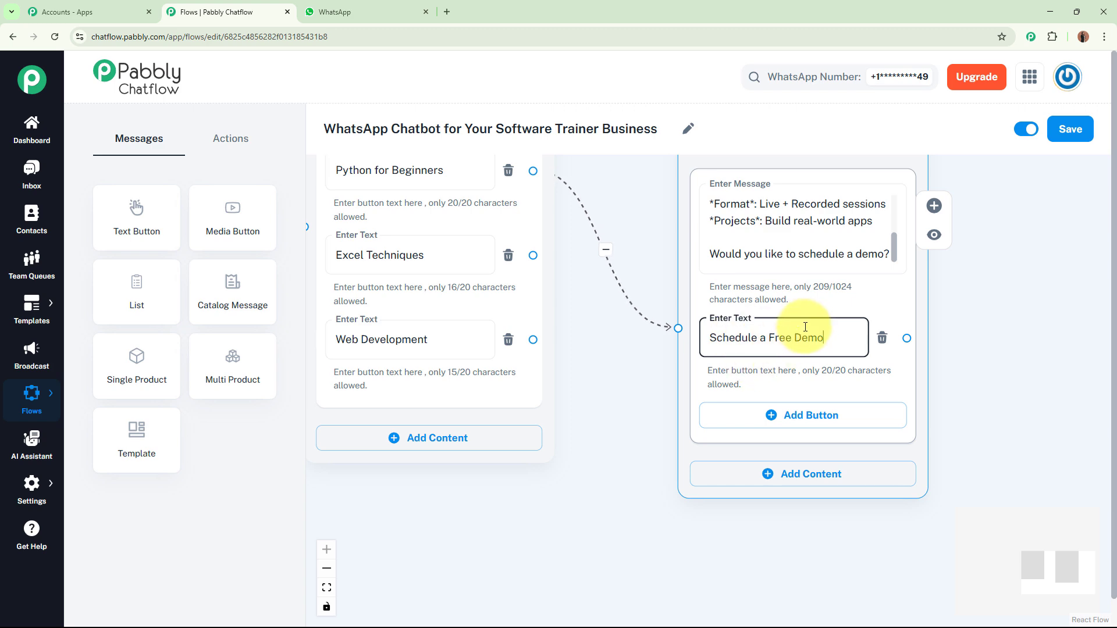
Move the Python course message block higher on the canvas, above the level of the courses message's buttons.
left_click_drag(605, 337, 882, 320)
left_click_drag(519, 399, 559, 469)
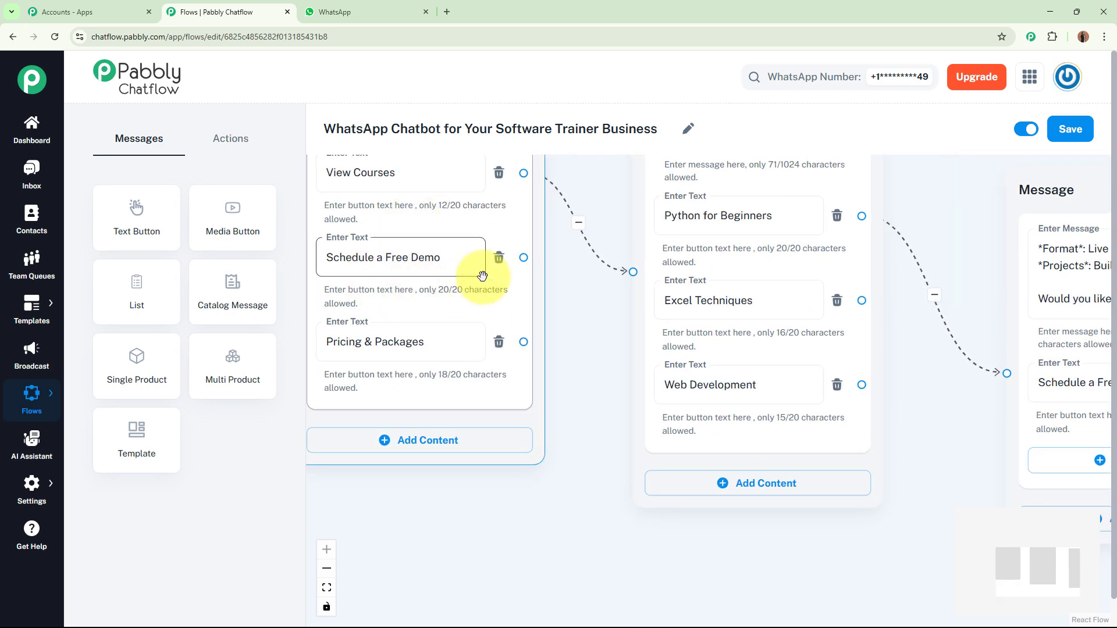
left_click_drag(586, 427, 341, 392)
scroll(646, 479, "down", 1)
scroll(645, 478, "down", 1)
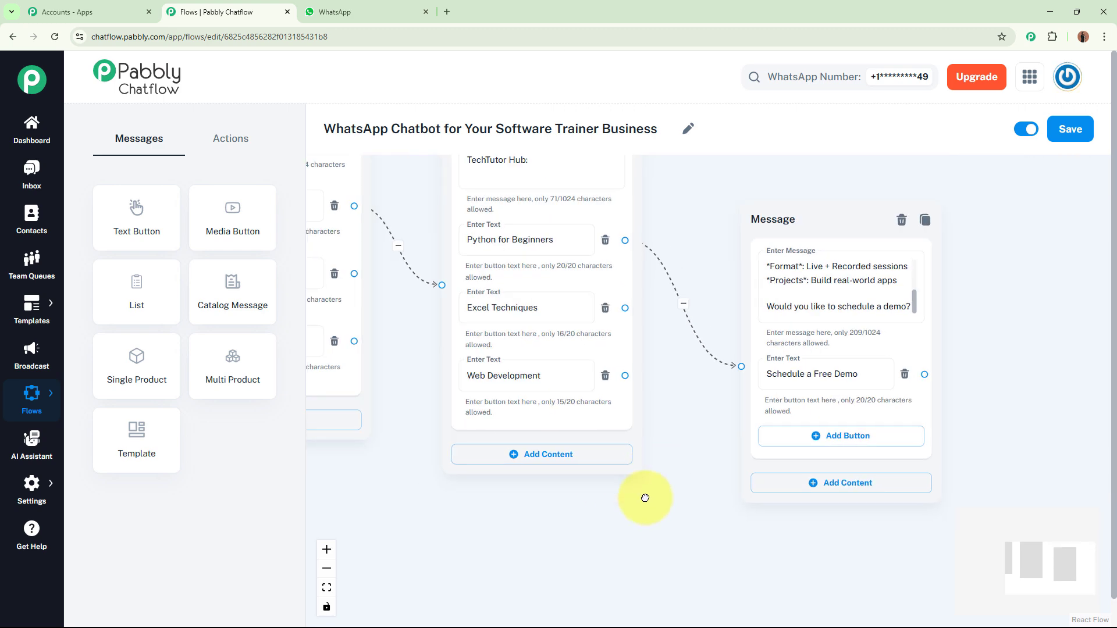
left_click_drag(645, 497, 613, 558)
left_click_drag(792, 276, 766, 217)
scroll(670, 574, "up", 2)
left_click_drag(671, 575, 718, 447)
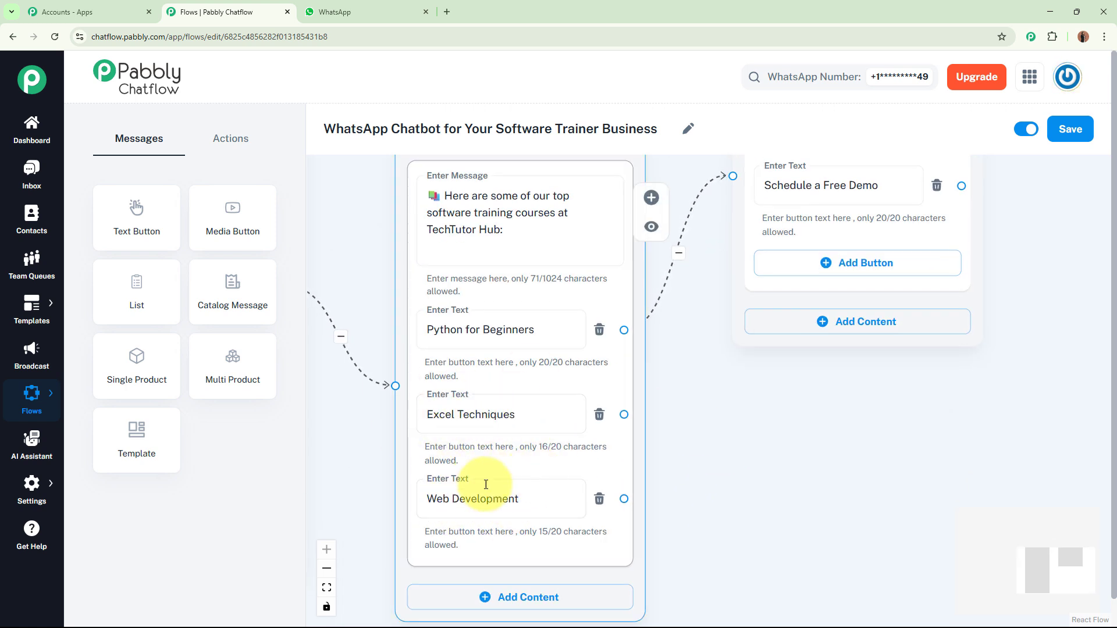
Link the Excel Techniques button to a course details message and review its Advanced Excel Techniques text.
left_click_drag(624, 414, 755, 414)
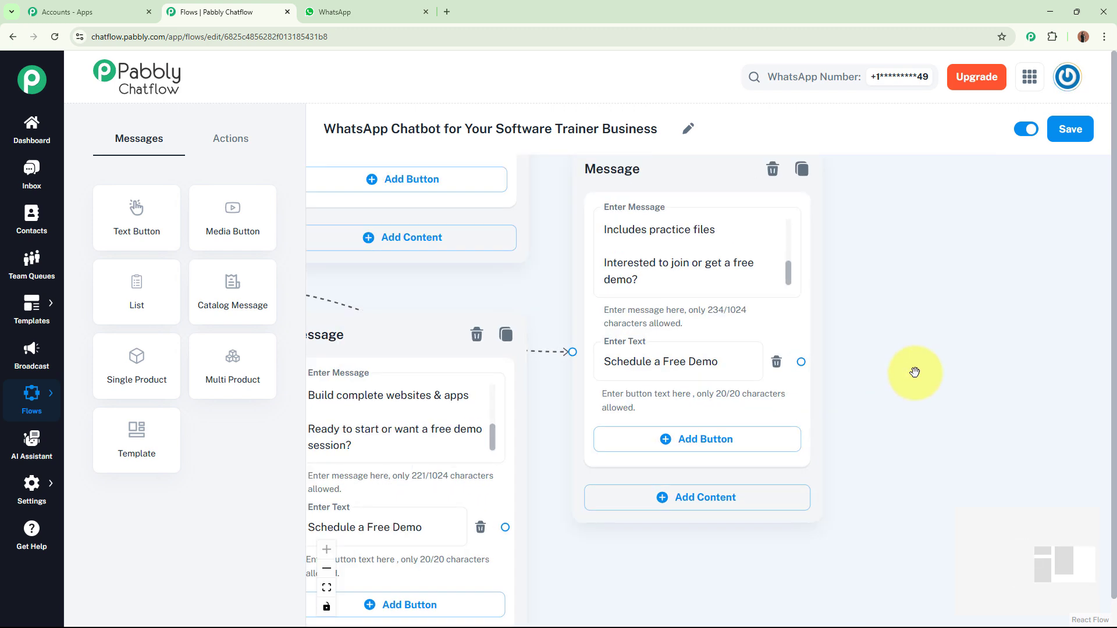
left_click_drag(880, 294, 901, 372)
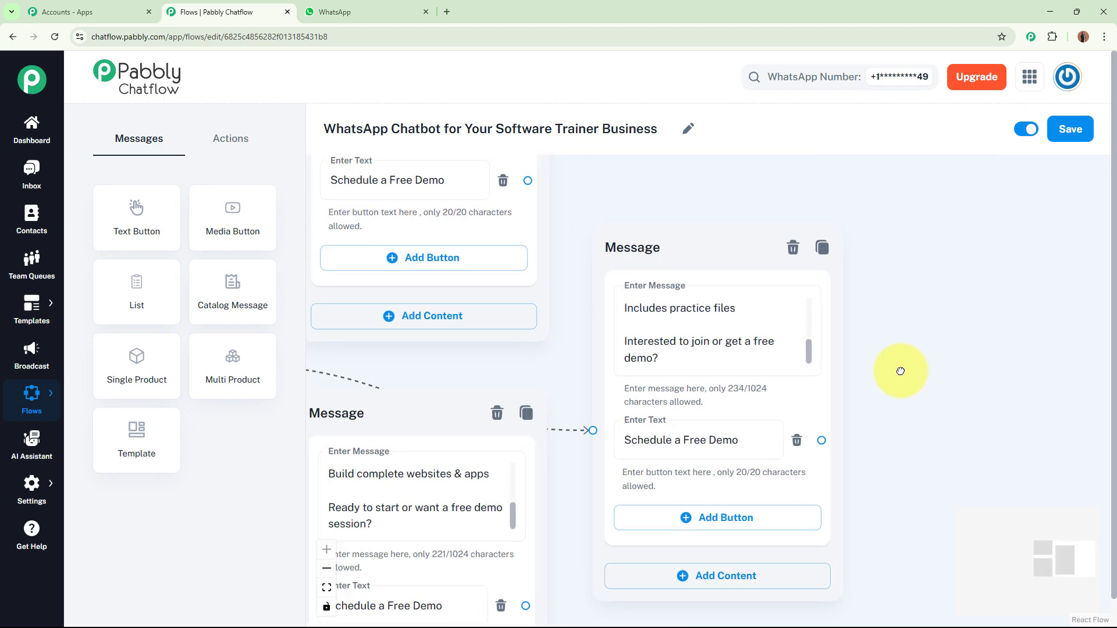
left_click_drag(988, 375, 1116, 298)
left_click_drag(645, 290, 548, 289)
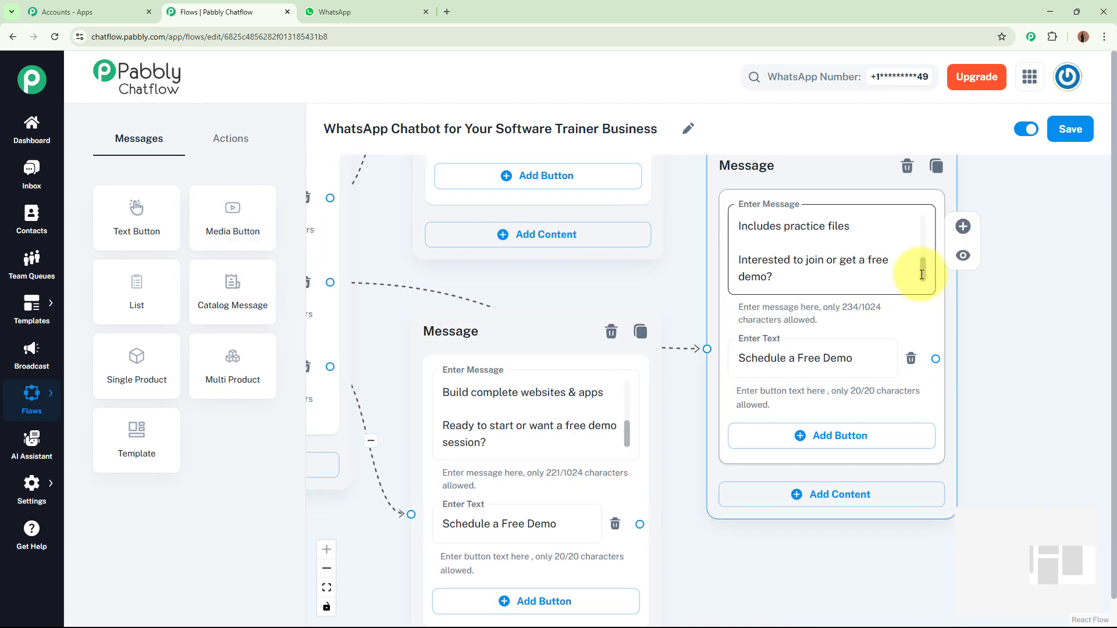
left_click_drag(923, 269, 918, 210)
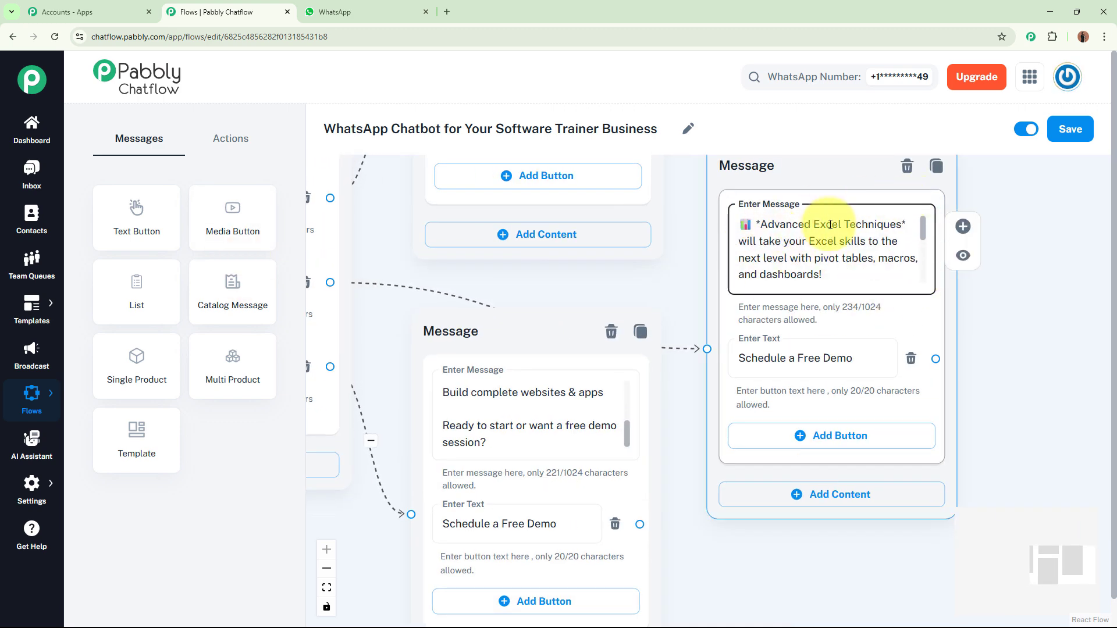
Read through the Full-Stack Web Development course message linked from the Web Development button.
left_click_drag(690, 460, 767, 459)
left_click_drag(376, 306, 462, 306)
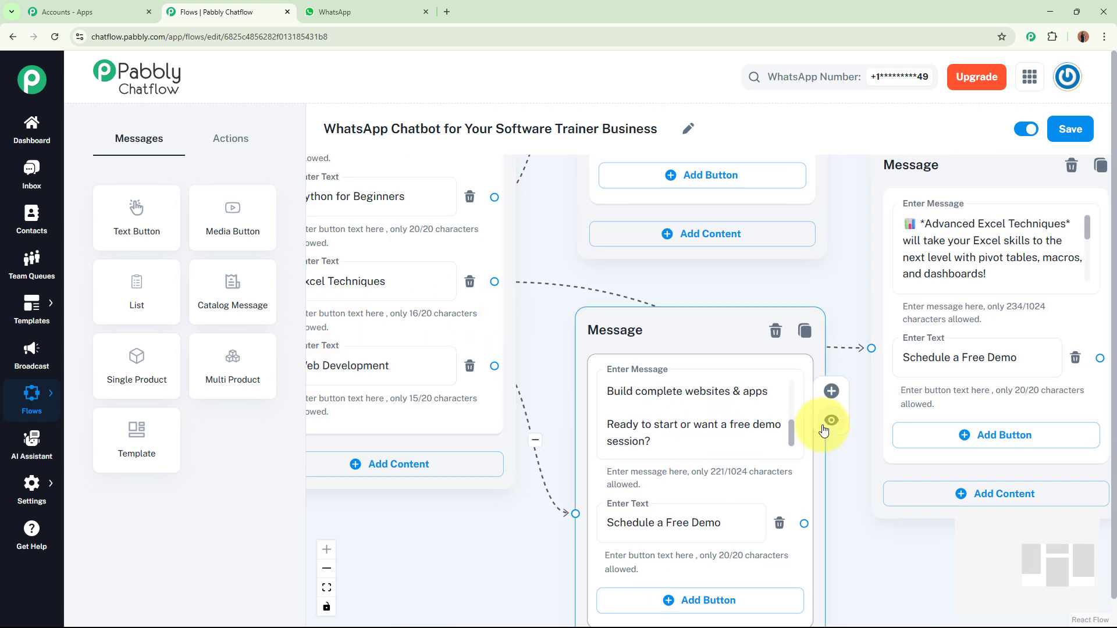
left_click_drag(793, 429, 799, 339)
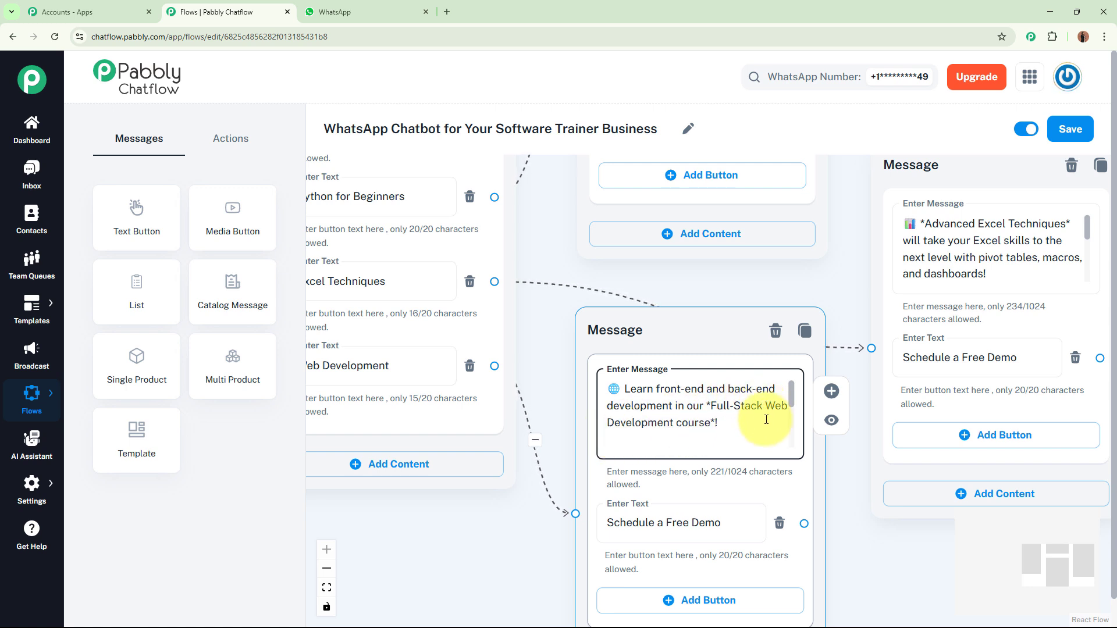
left_click_drag(792, 398, 793, 462)
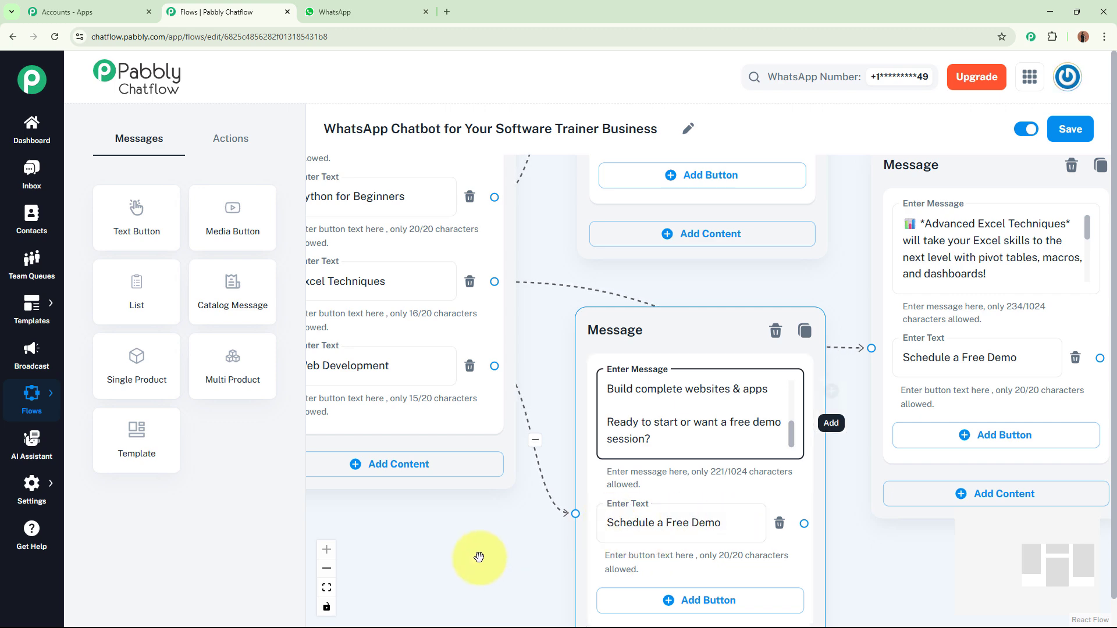
Link the welcome message's Schedule a Free Demo button to a new Text + Button message and paste in the demo booking text.
left_click_drag(479, 558, 832, 503)
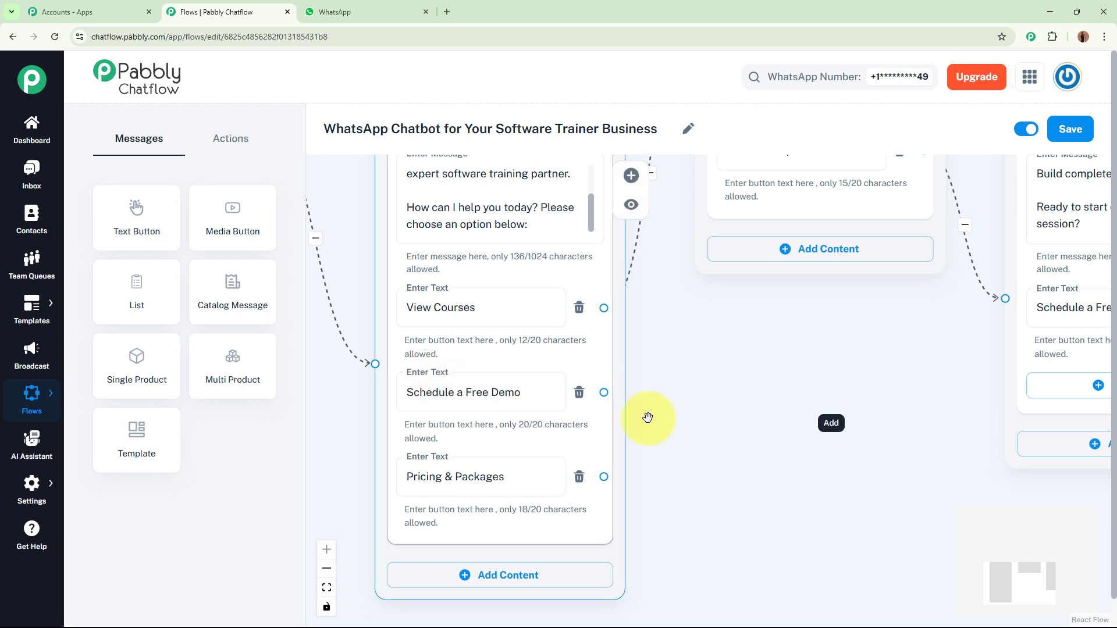
left_click_drag(806, 461, 785, 400)
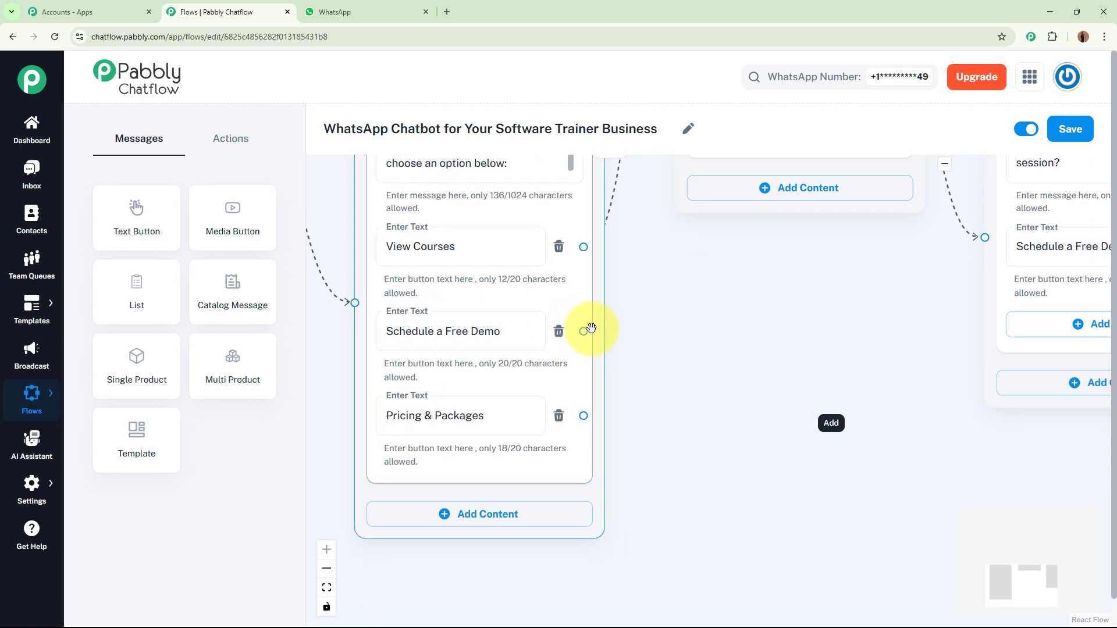
left_click_drag(584, 331, 751, 317)
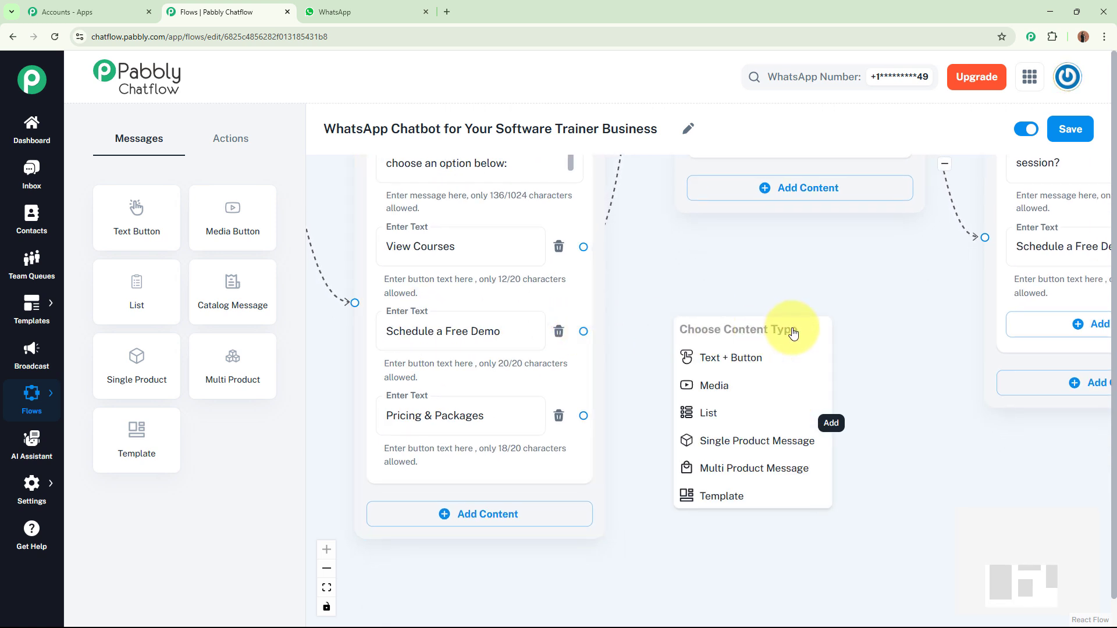
left_click(776, 356)
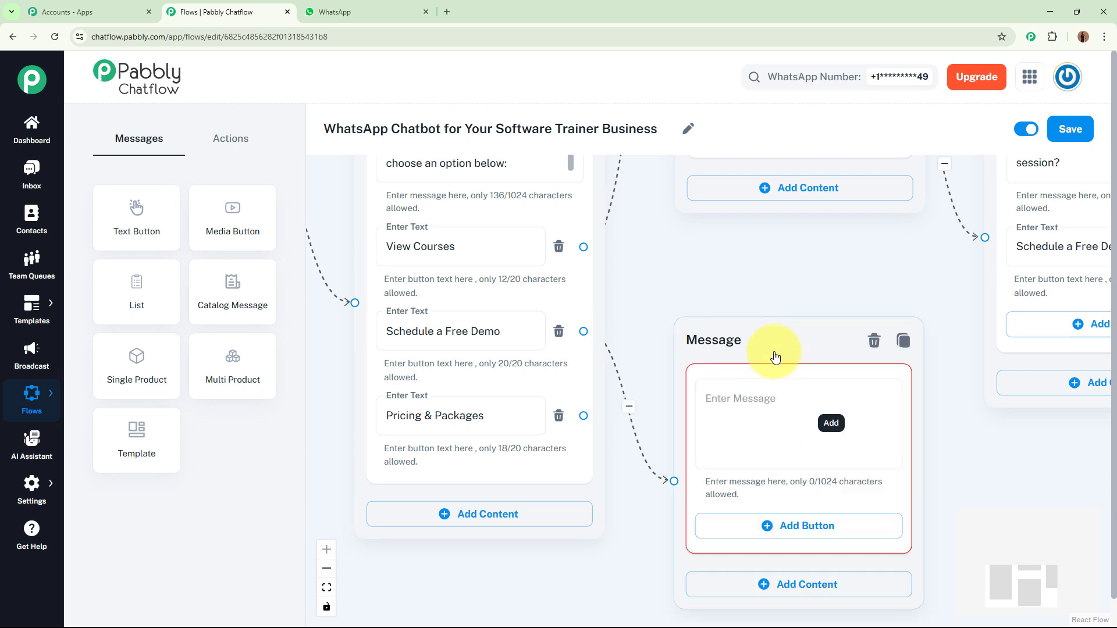
left_click(773, 354)
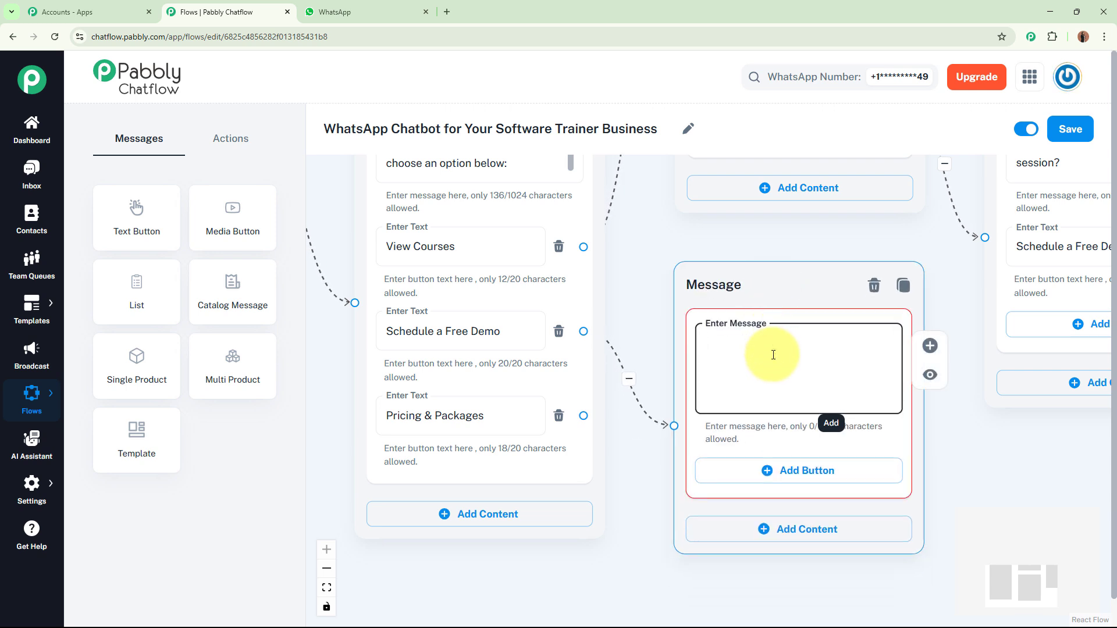
key("ctrl+v")
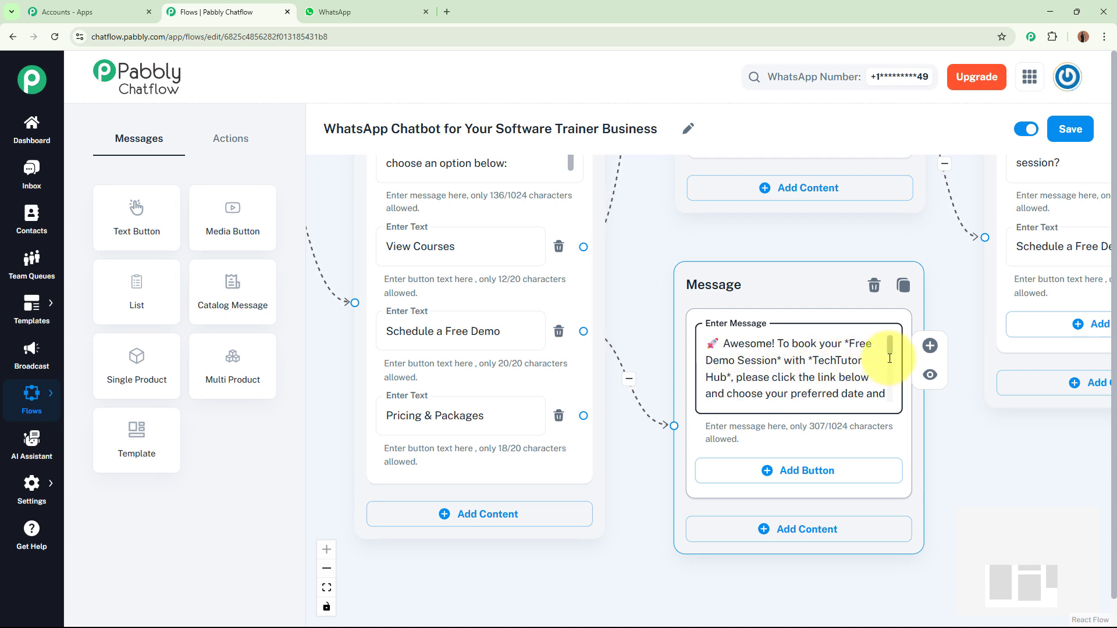
Review the demo booking message, from its scheduling link to the closing line about contacting the team.
scroll(890, 355, "down", 3)
scroll(793, 384, "up", 1)
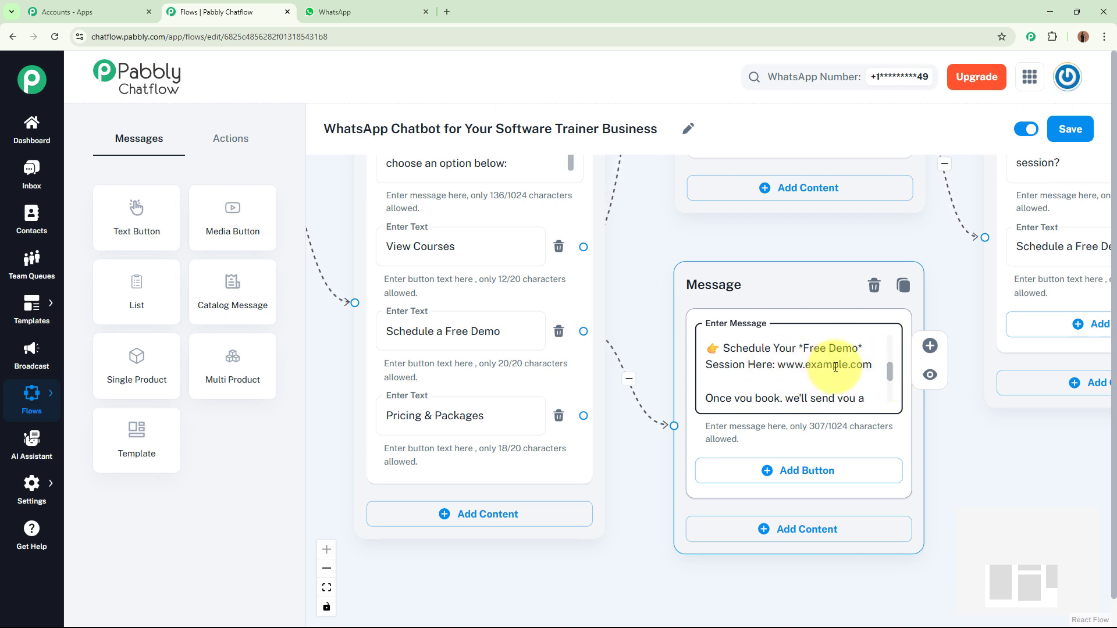
mouse_move(781, 365)
left_mouse_down()
mouse_move(861, 366)
mouse_move(787, 363)
left_mouse_up()
left_click_drag(898, 370, 893, 400)
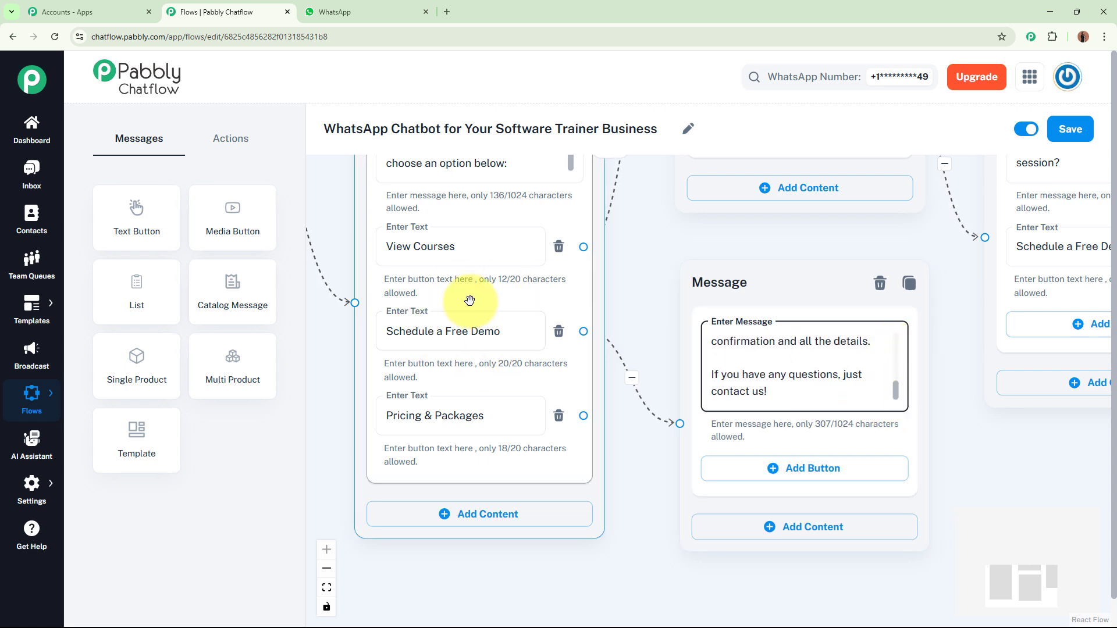
left_click(472, 315)
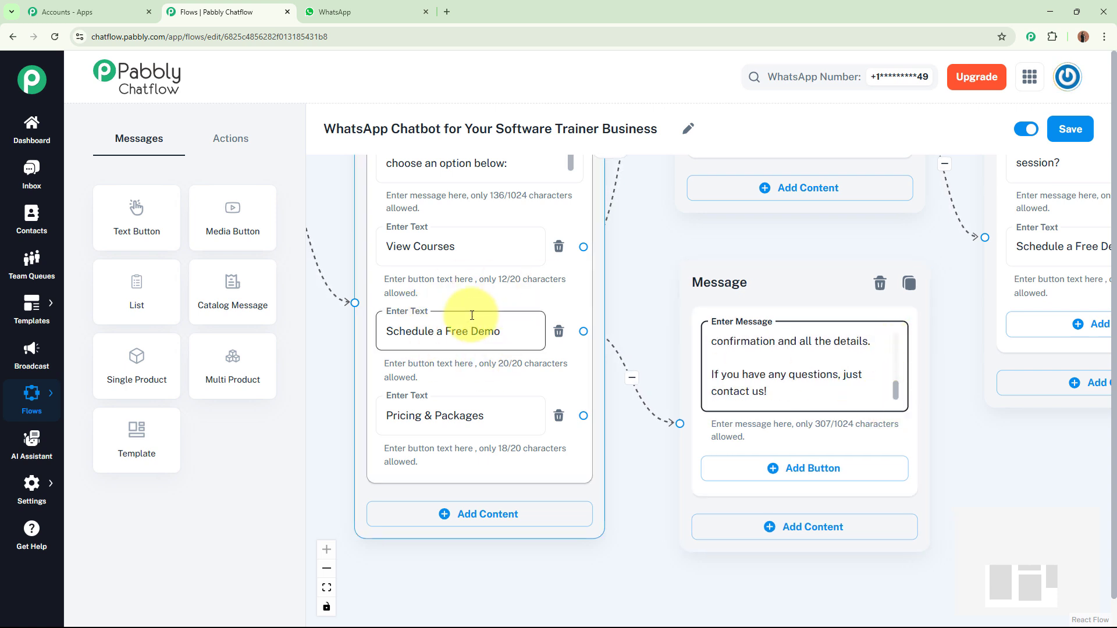
left_click(724, 425)
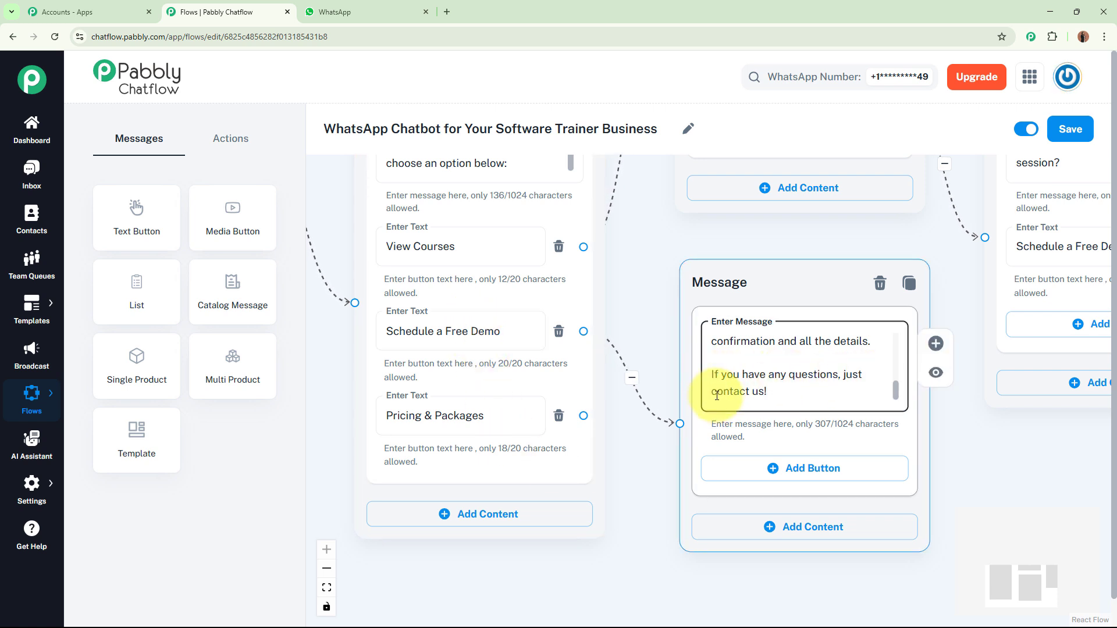
Add a reply button labelled "📞Contact Us!" to the demo booking message.
left_click_drag(959, 456, 907, 372)
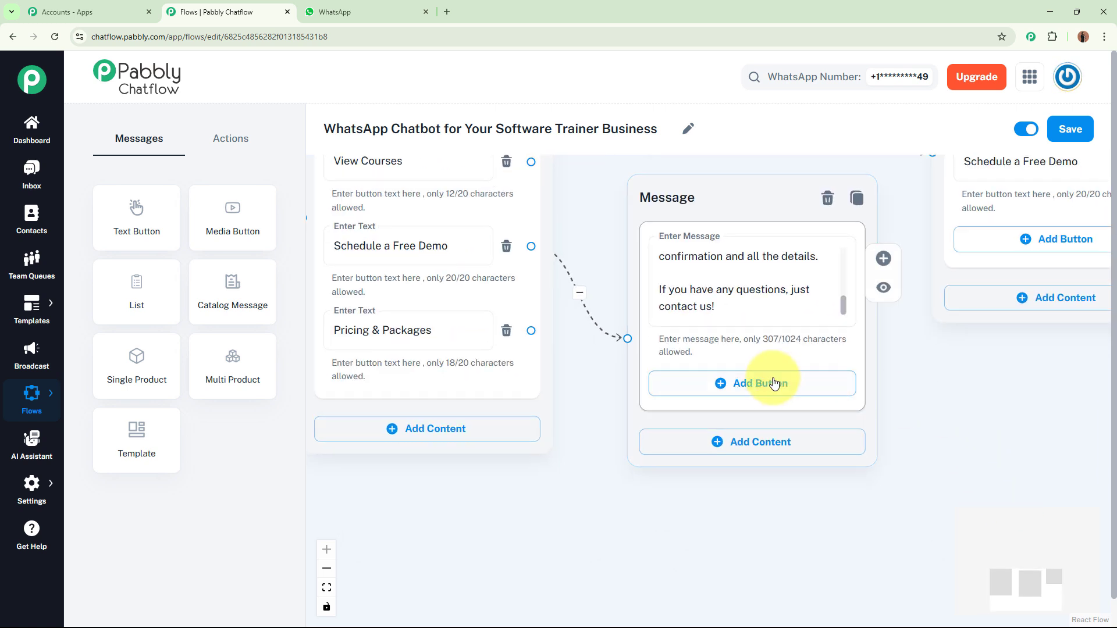
left_click(772, 384)
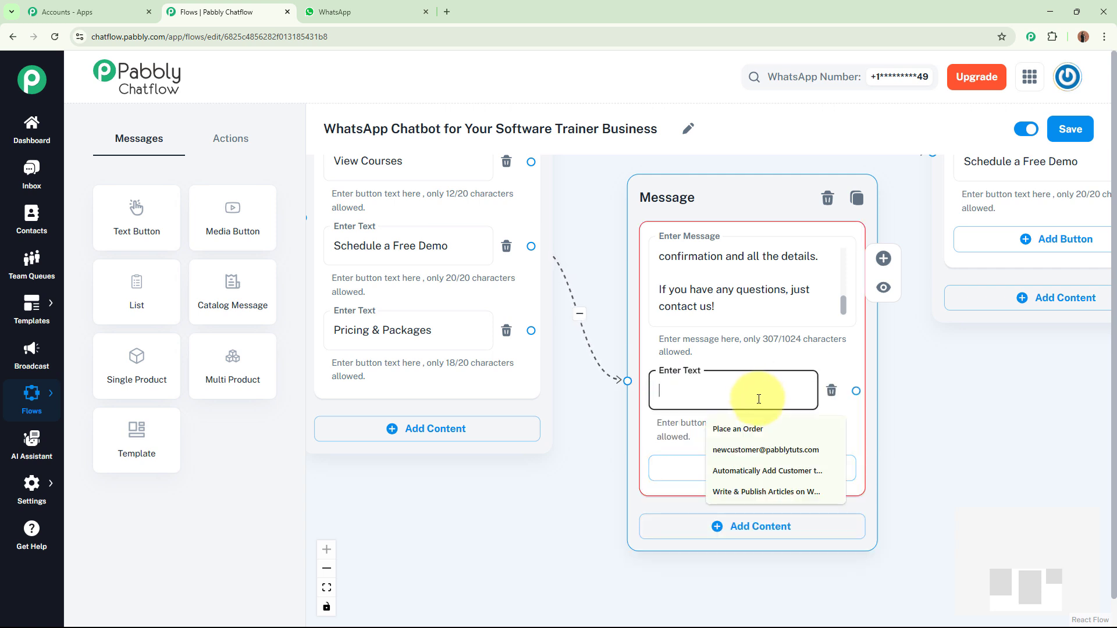
type("📞Contact Us!")
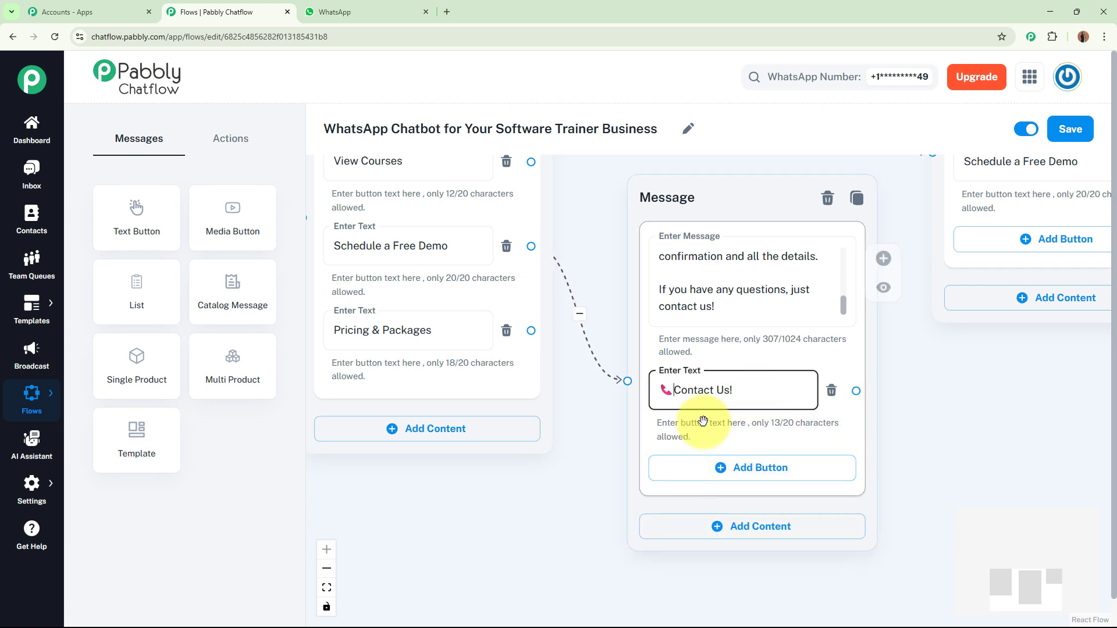
left_click(939, 431)
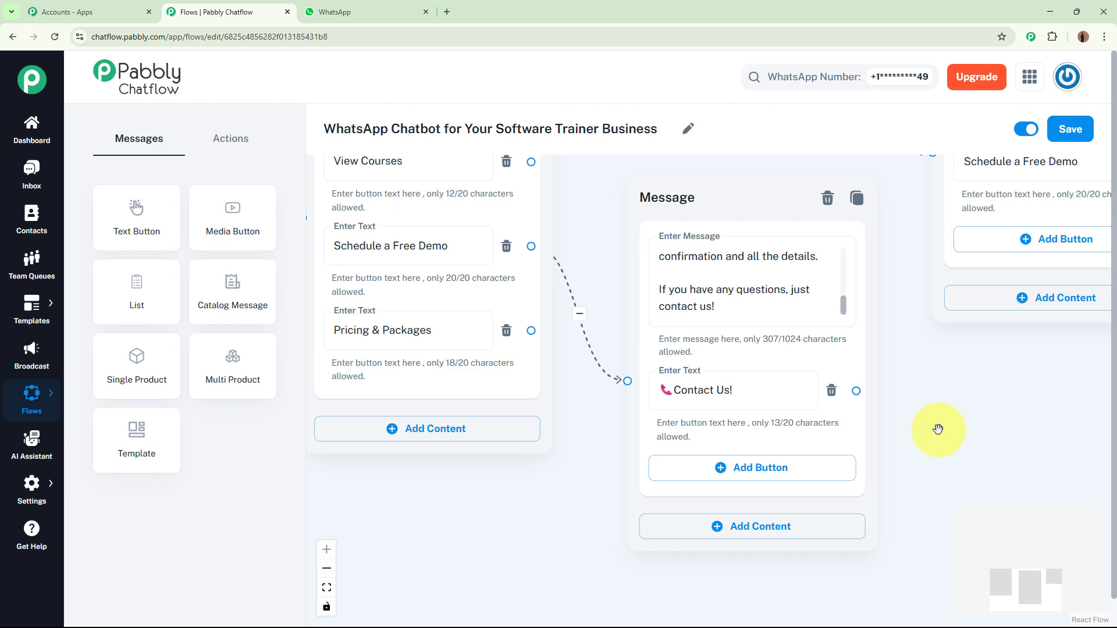
Link the Contact Us! button to a new Text + Button message and paste in the TechTutor Hub support contact details.
scroll(938, 430, "down", 2)
left_click_drag(938, 430, 776, 391)
scroll(776, 392, "up", 2)
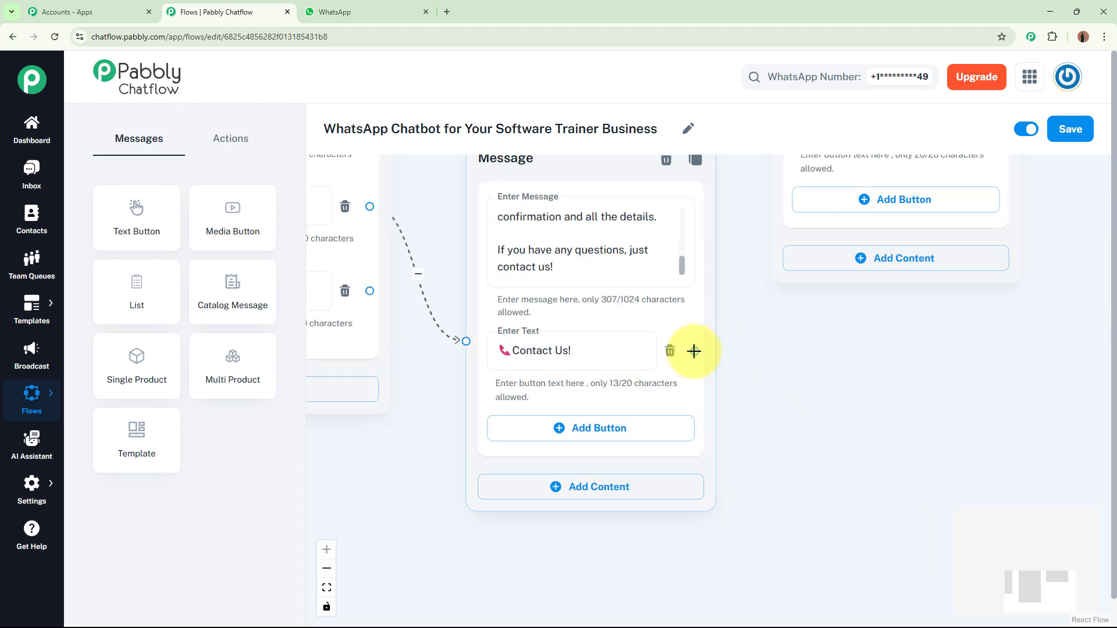
left_click_drag(695, 351, 848, 315)
left_click(911, 396)
left_click(867, 378)
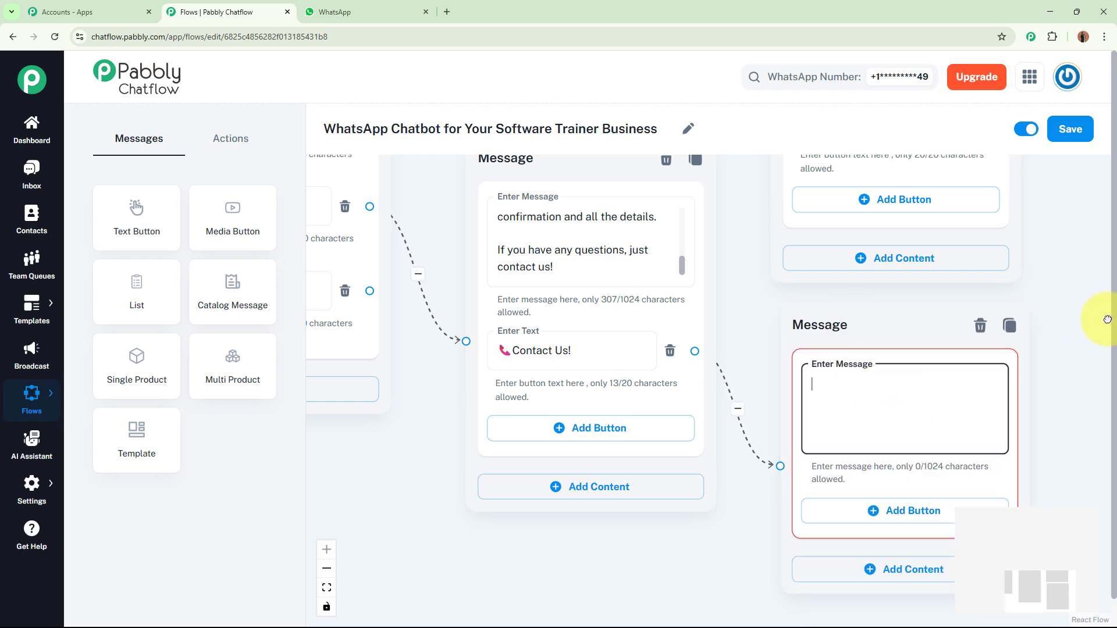
left_click_drag(1105, 317, 937, 314)
key("ctrl+v")
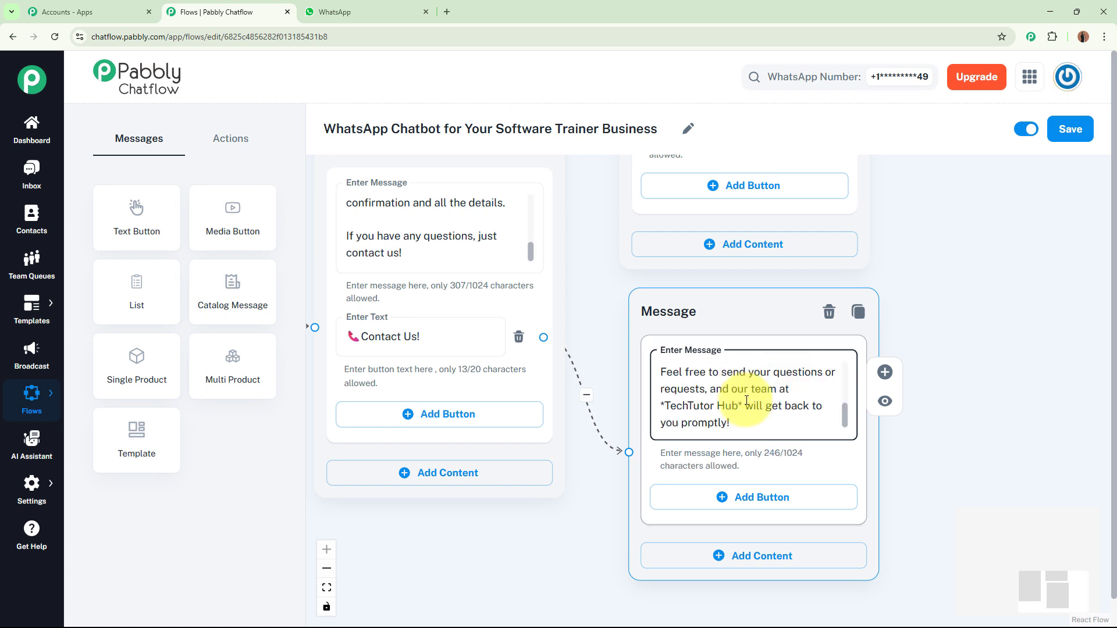
mouse_move(847, 407)
left_mouse_down()
mouse_move(845, 364)
mouse_move(838, 420)
left_mouse_up()
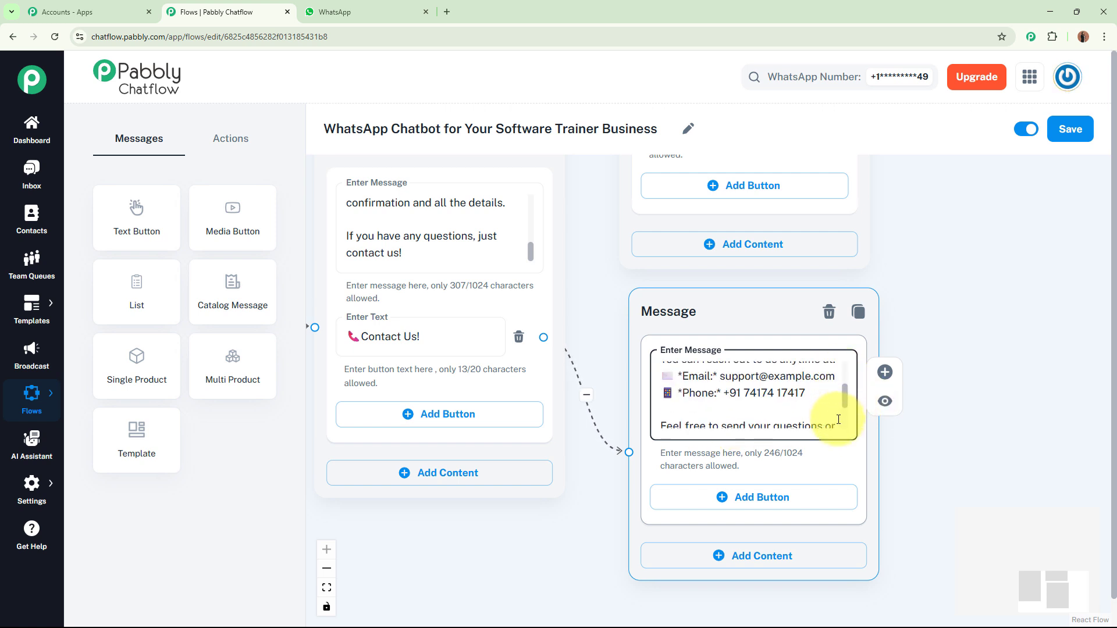
Link the welcome message's Pricing & Packages button to a new Text + Button message below the demo booking message.
scroll(838, 419, "down", 2)
scroll(978, 385, "down", 3)
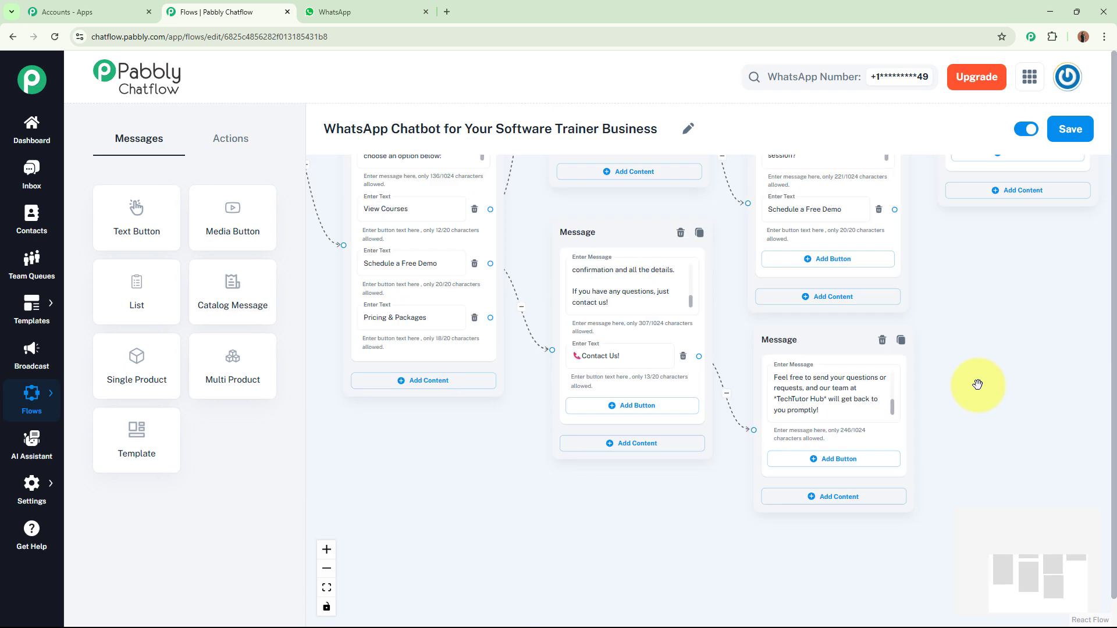
left_click_drag(637, 302, 668, 324)
left_click_drag(554, 466, 592, 441)
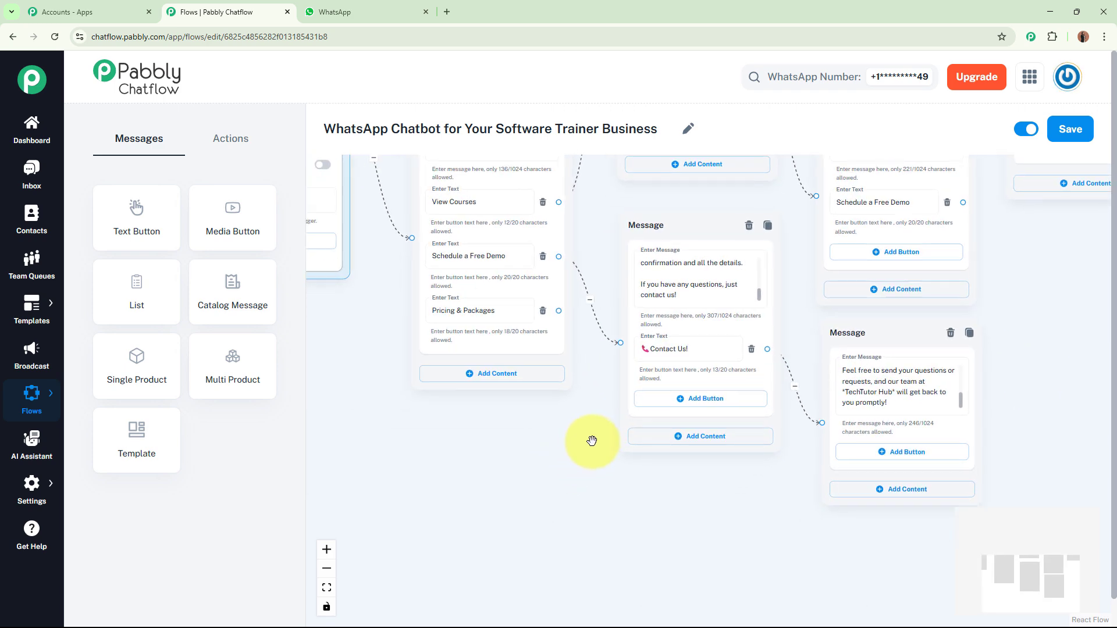
left_click(430, 311)
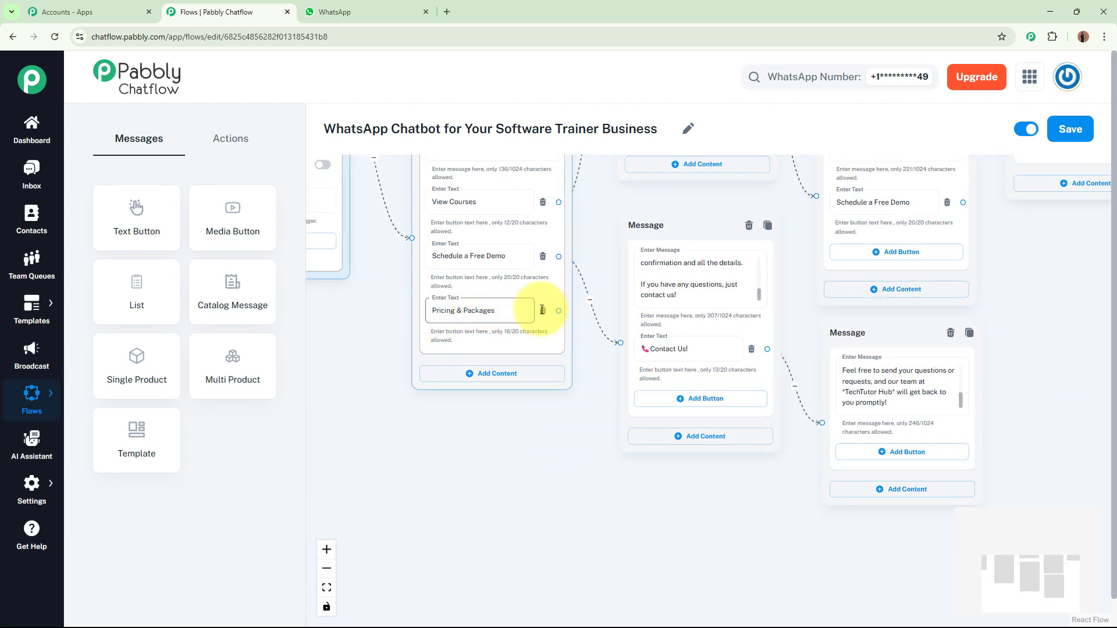
left_click_drag(559, 311, 678, 506)
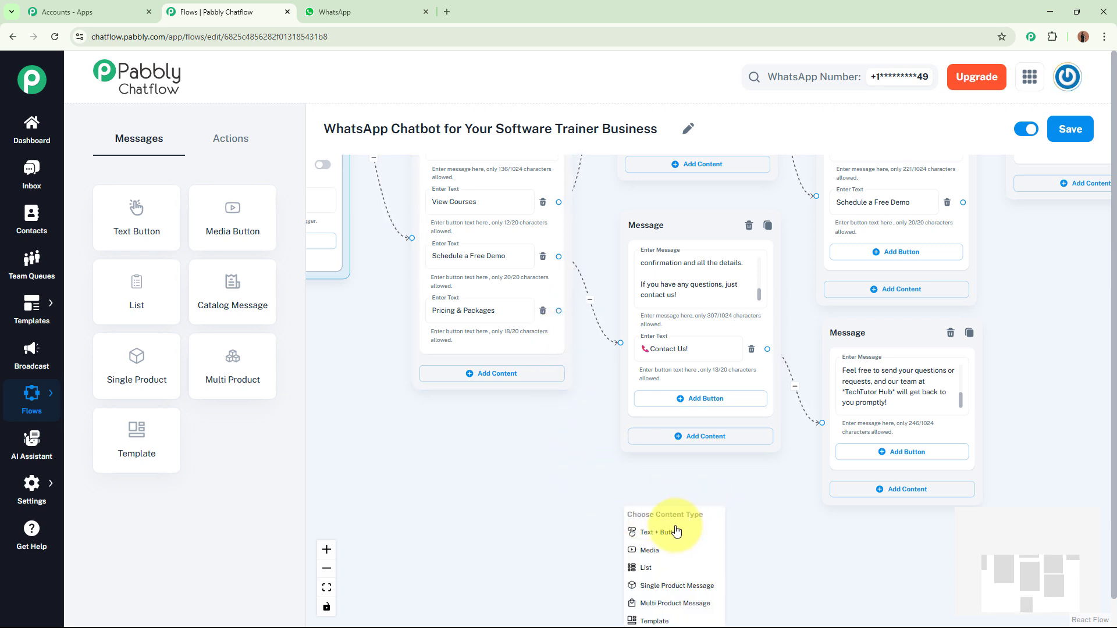
left_click(668, 530)
left_click_drag(644, 400, 653, 367)
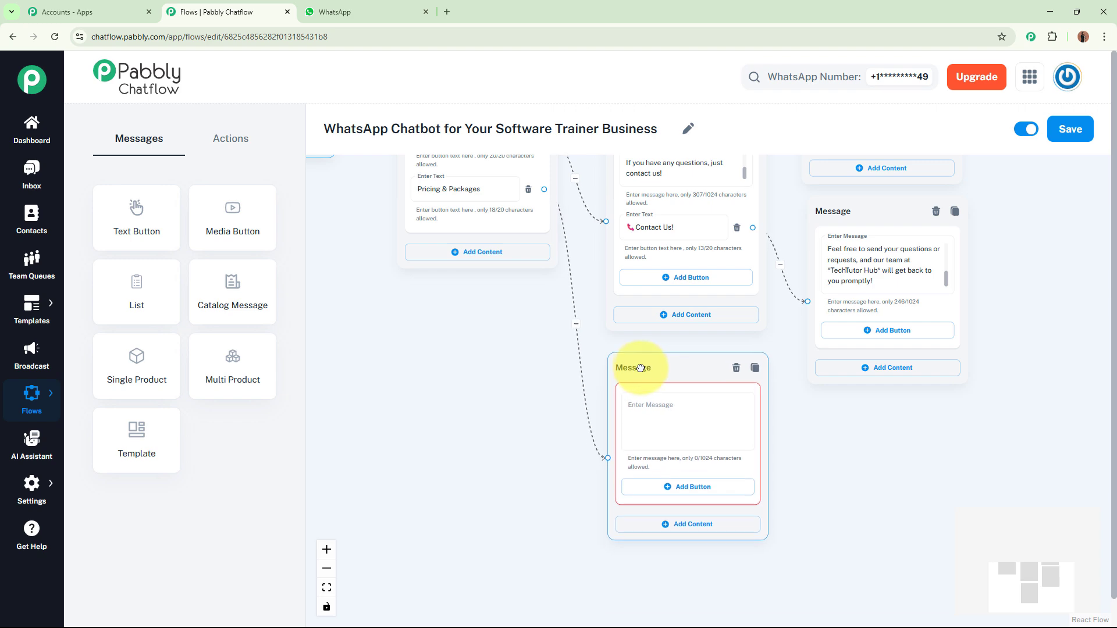
Paste the training packages text ending with "Click here to schedule a free demo and discuss your goals!" into the pricing message and review it.
left_click(653, 407)
scroll(519, 390, "up", 3)
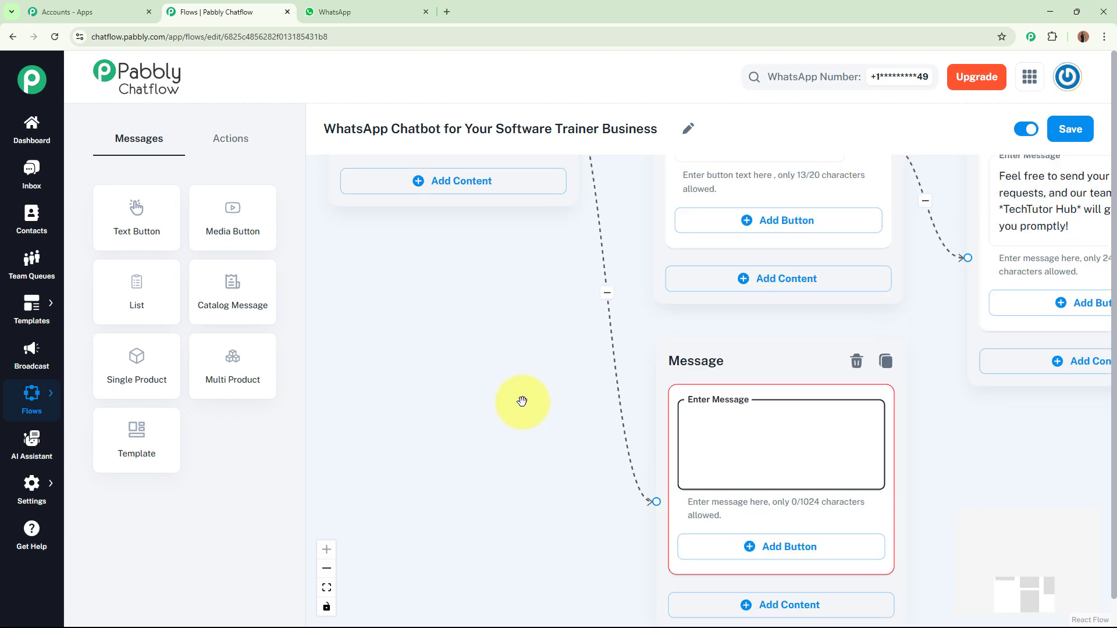
left_click_drag(518, 402, 449, 334)
left_click(712, 366)
key("ctrl+v")
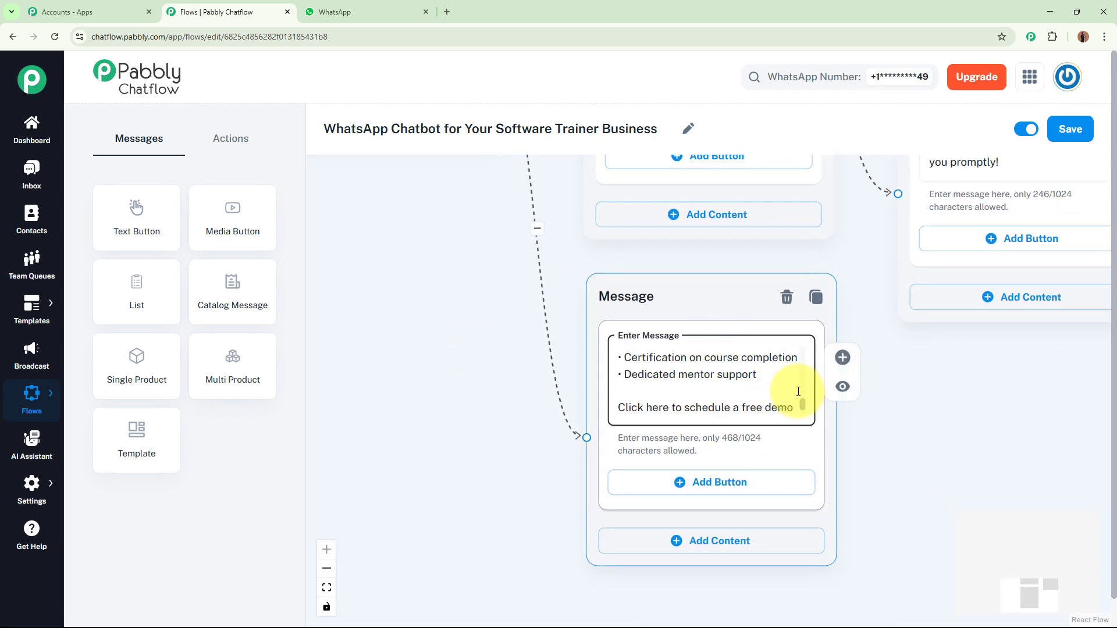
left_click_drag(805, 406, 807, 346)
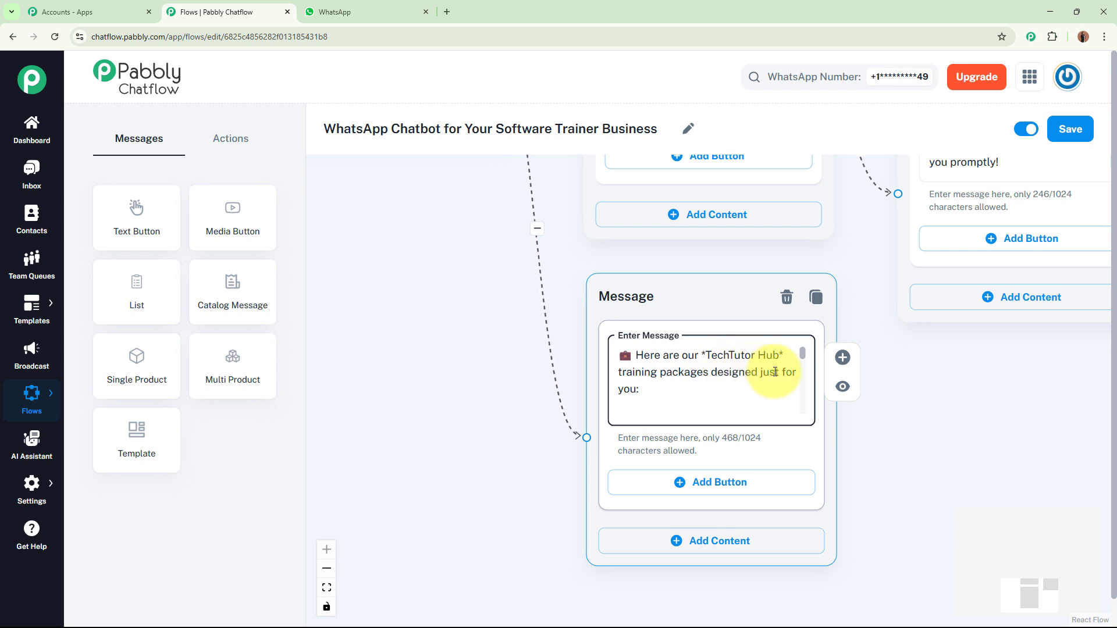
left_click_drag(800, 356, 794, 415)
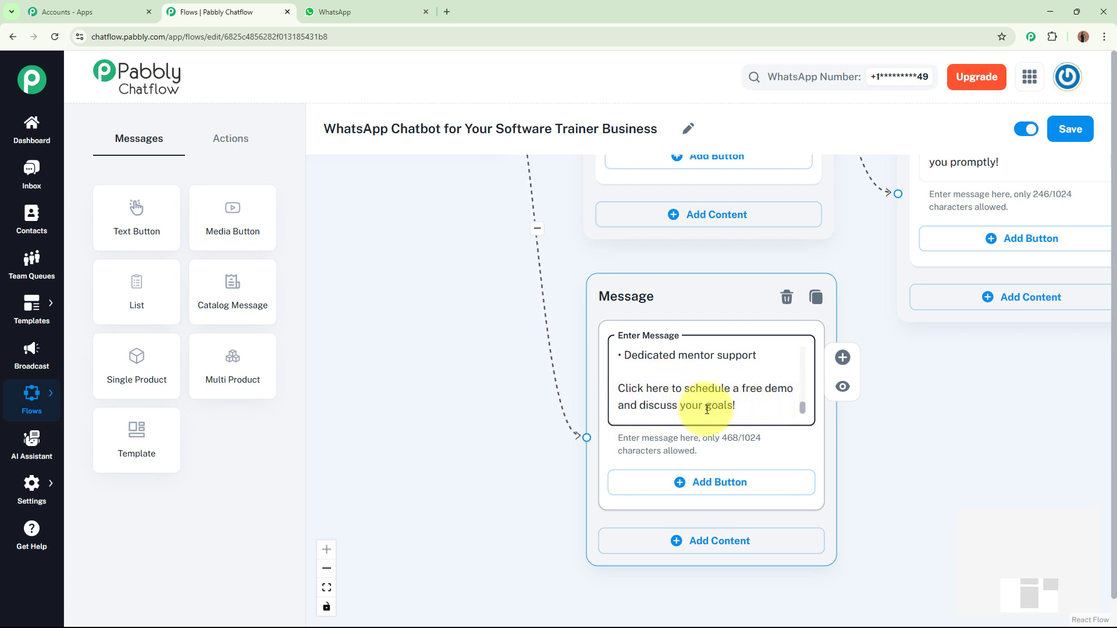
left_click(893, 411)
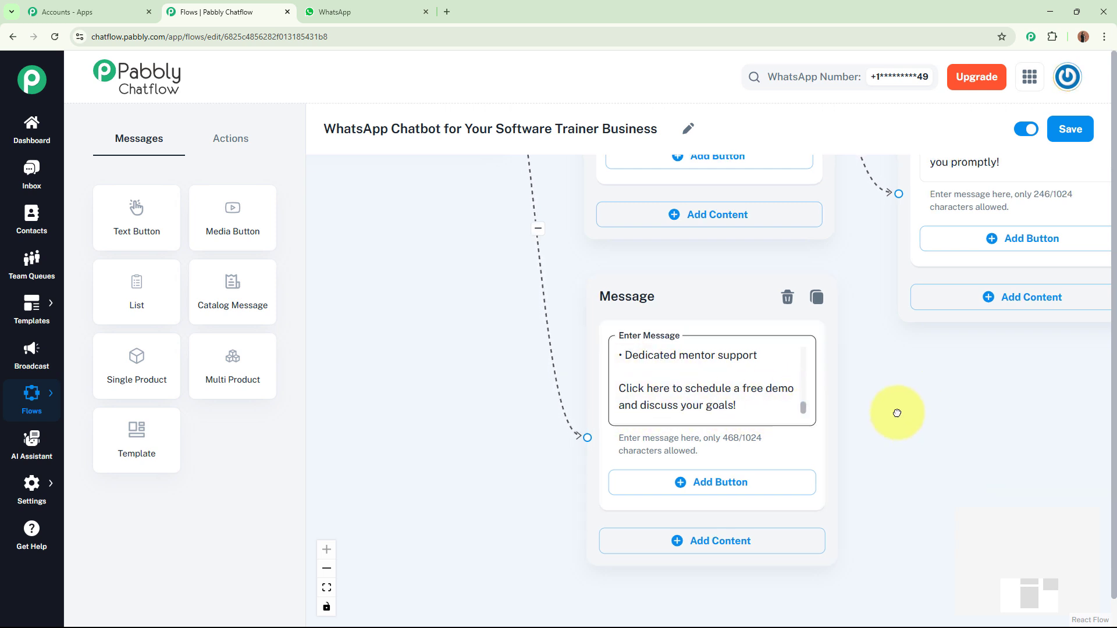
Add a reply button labelled "Schedule a Free Demo" to the pricing message, copying the label from the welcome message's button.
left_click_drag(910, 361, 772, 460)
left_click_drag(883, 484, 957, 543)
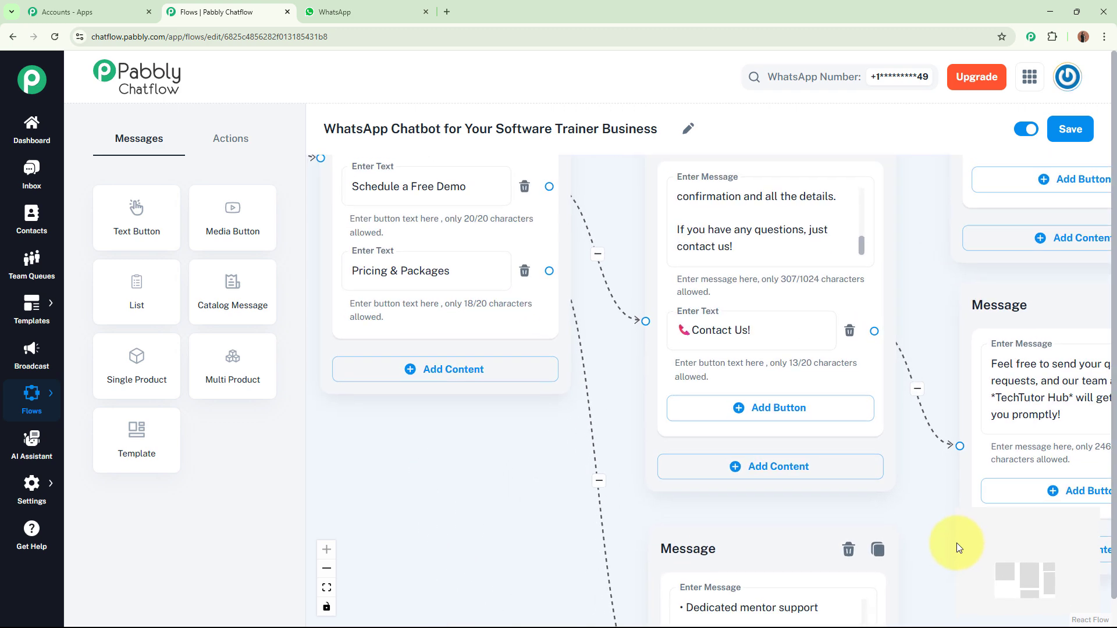
left_click(488, 194)
key("ctrl+a")
key("ctrl+c")
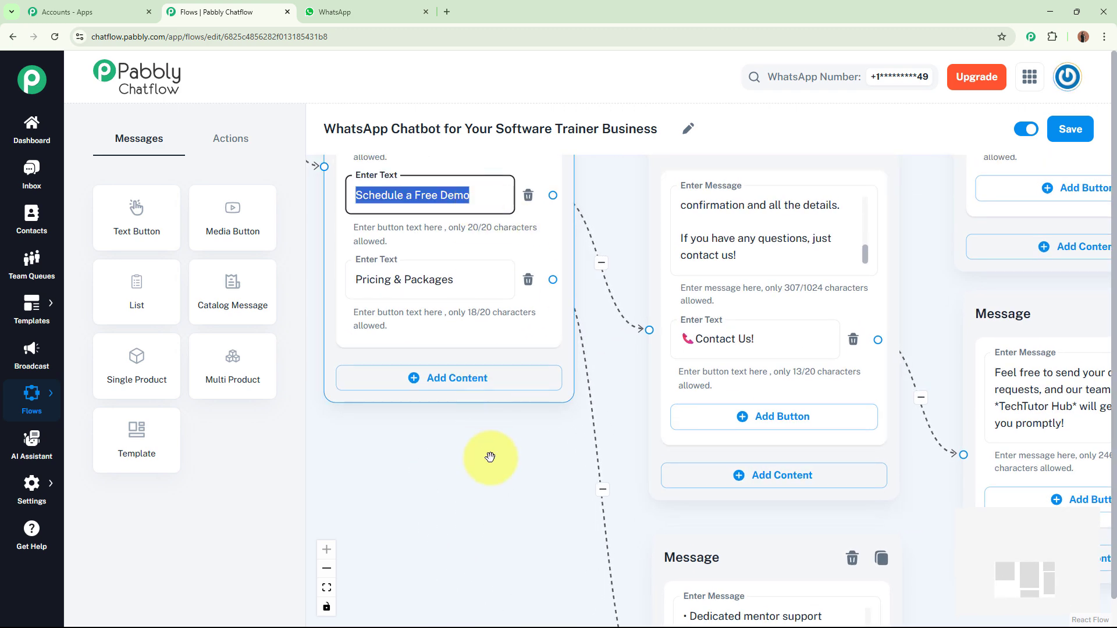
left_click_drag(491, 456, 442, 177)
left_click(736, 454)
left_click(721, 451)
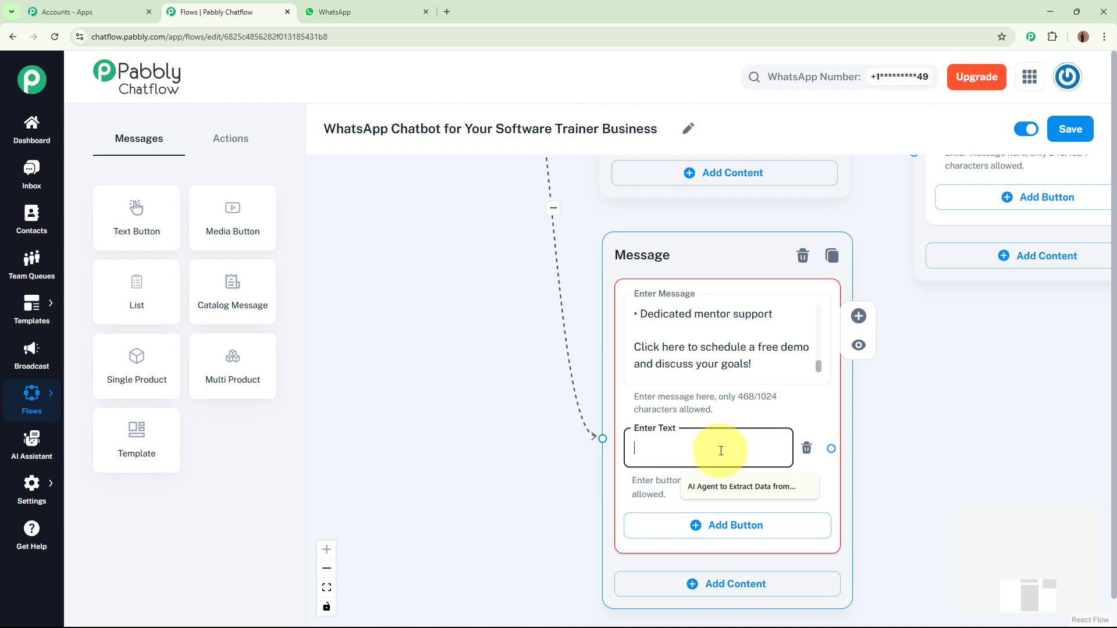
key("ctrl+v")
left_click(481, 424)
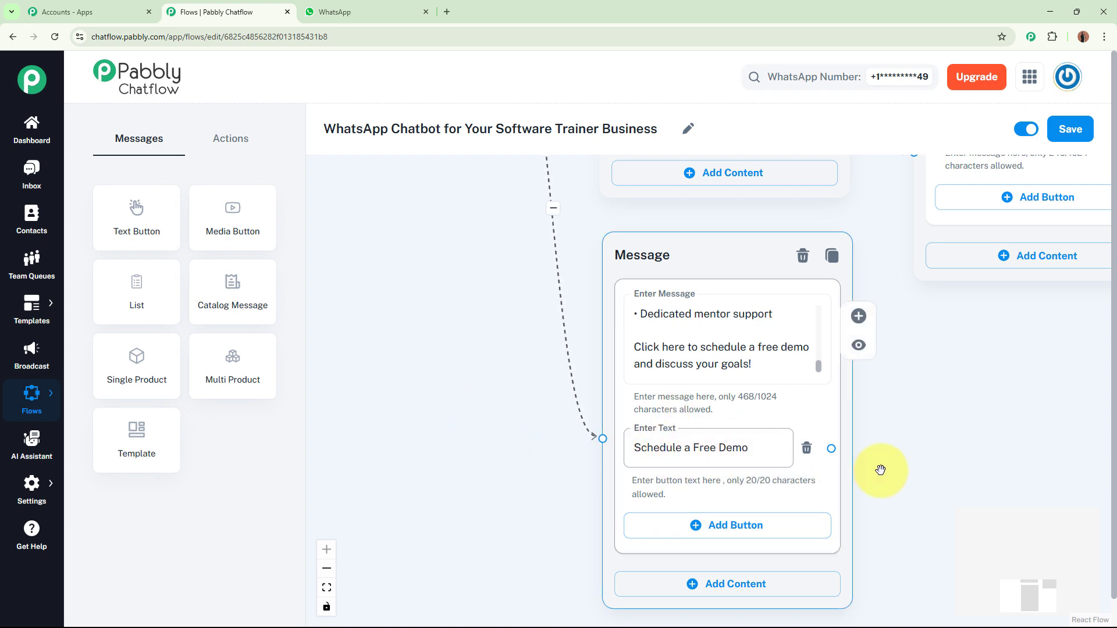
Link the Schedule a Free Demo buttons of the pricing message and the three course detail messages to the existing demo booking message.
left_click_drag(831, 449, 602, 267)
scroll(553, 320, "down", 3)
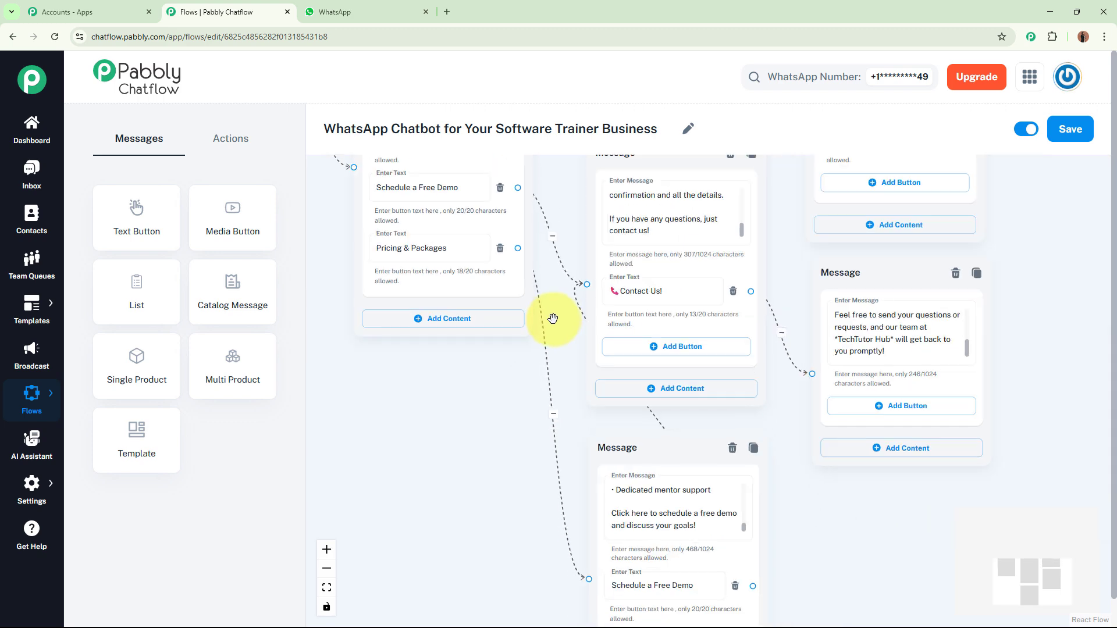
left_click_drag(554, 320, 499, 414)
scroll(498, 414, "down", 3)
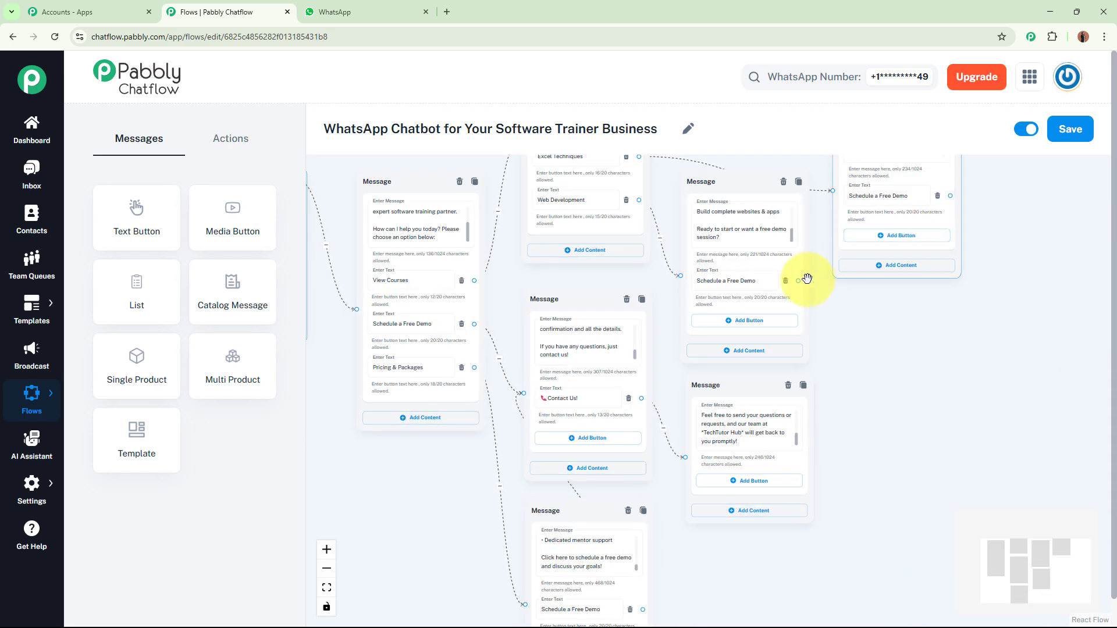
left_click_drag(798, 281, 524, 393)
left_click_drag(950, 195, 524, 393)
scroll(941, 393, "down", 3)
left_click_drag(940, 393, 947, 436)
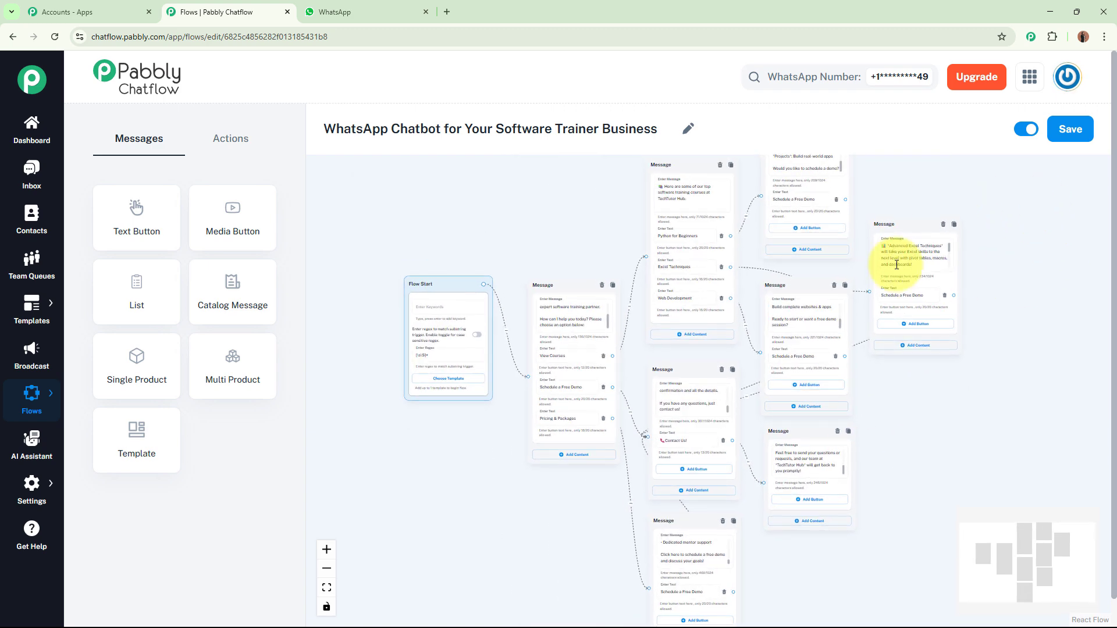
left_click_drag(847, 199, 647, 441)
Spread out the message blocks across the canvas so the whole flow is laid out clearly, and save the flow.
scroll(995, 449, "up", 5)
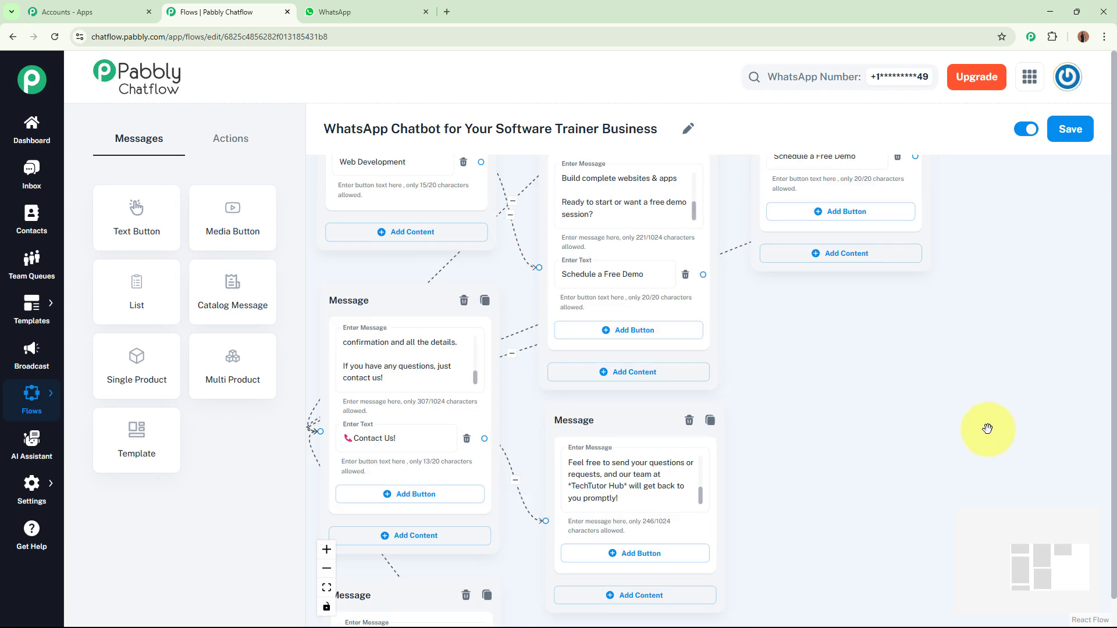
left_click_drag(993, 429, 1111, 331)
scroll(581, 320, "down", 5)
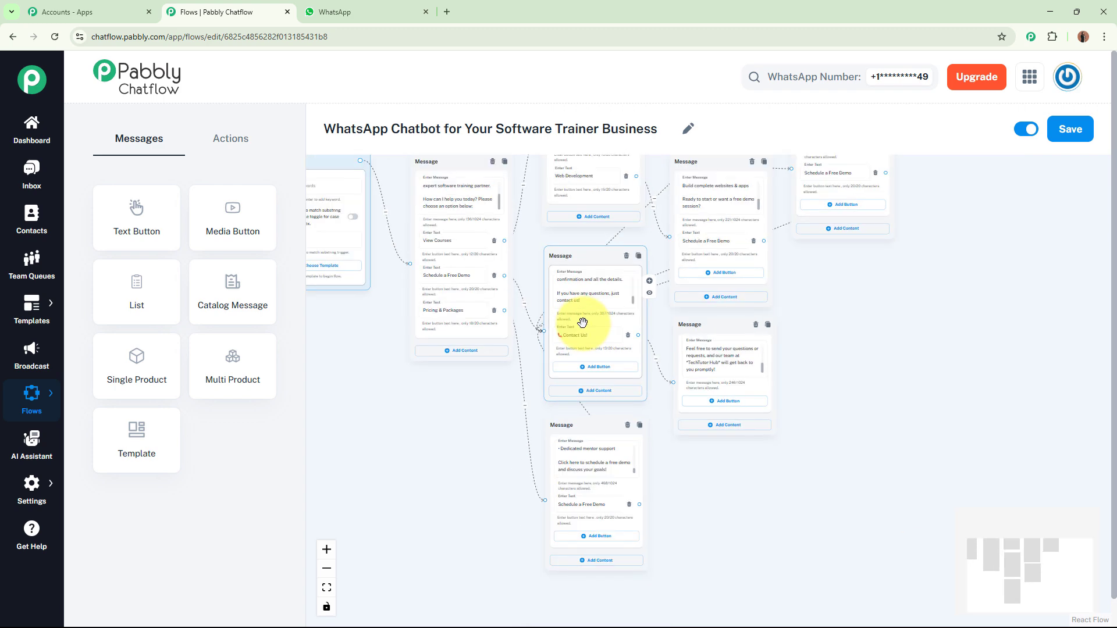
left_click_drag(444, 396, 499, 431)
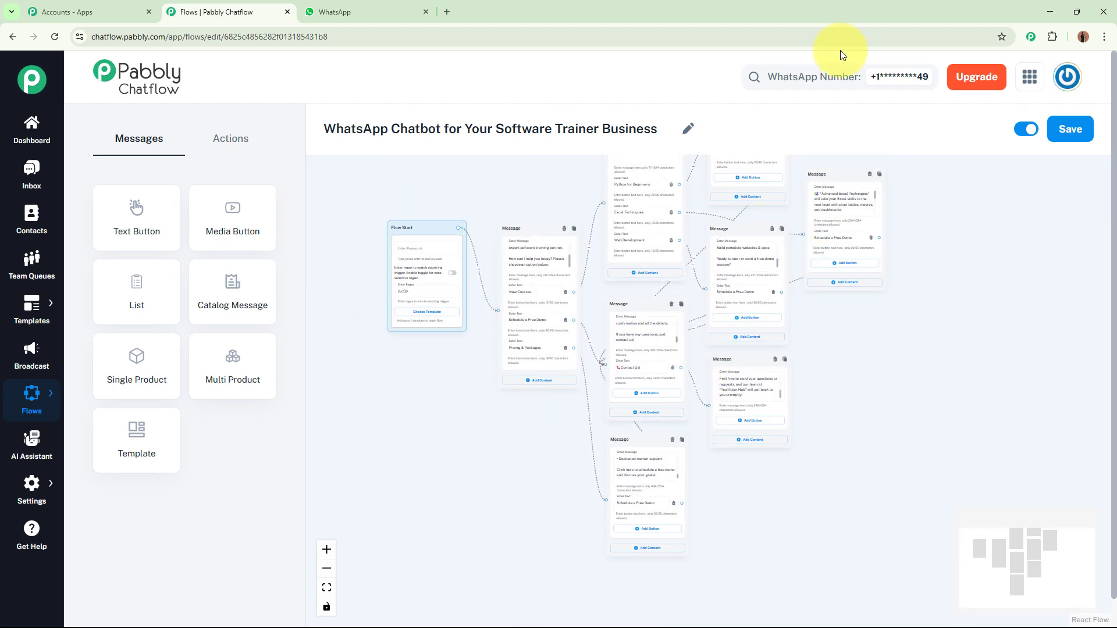
scroll(917, 338, "down", 2)
left_click_drag(917, 340, 912, 395)
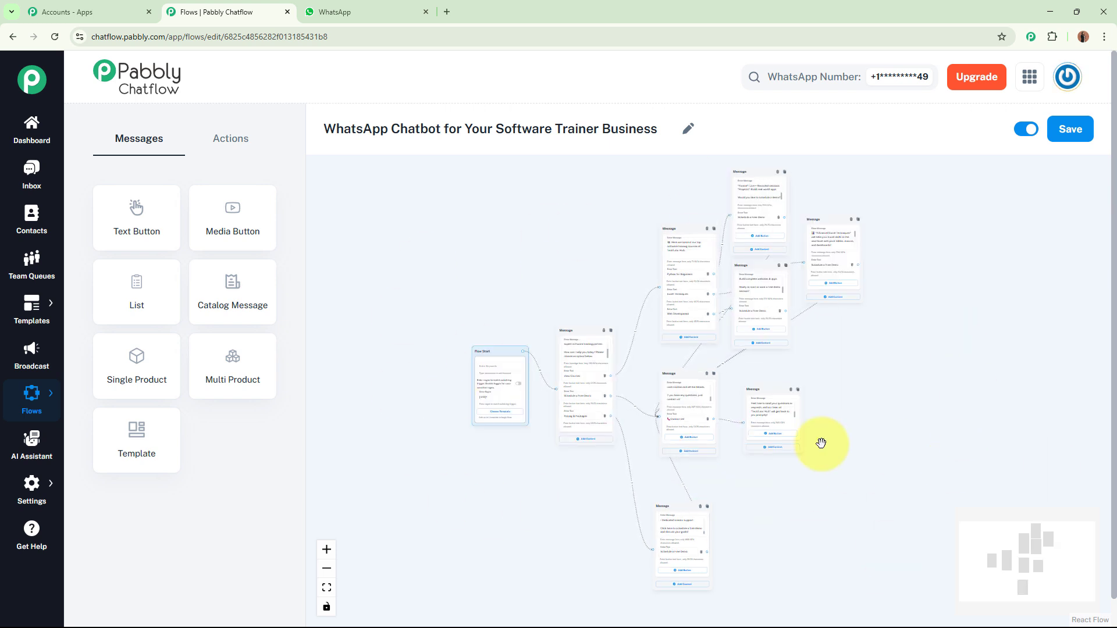
left_click(1070, 135)
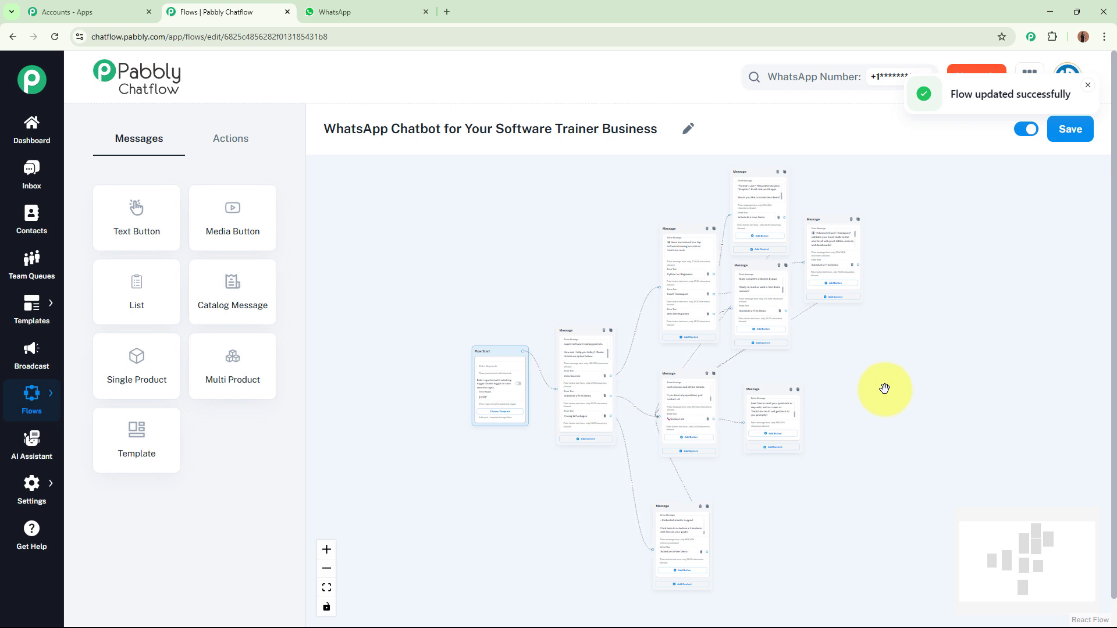
Switch to WhatsApp Web and send "Hey I want to book a free session" to the Pabbly Chatflow Bot.
key("ctrl+Tab")
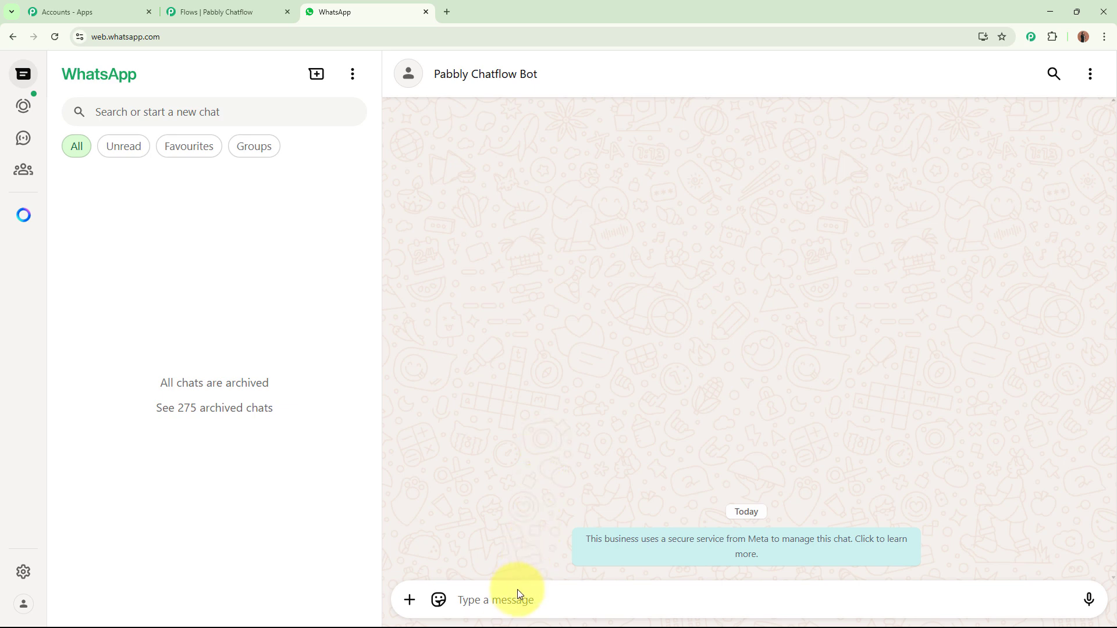
type("Hey")
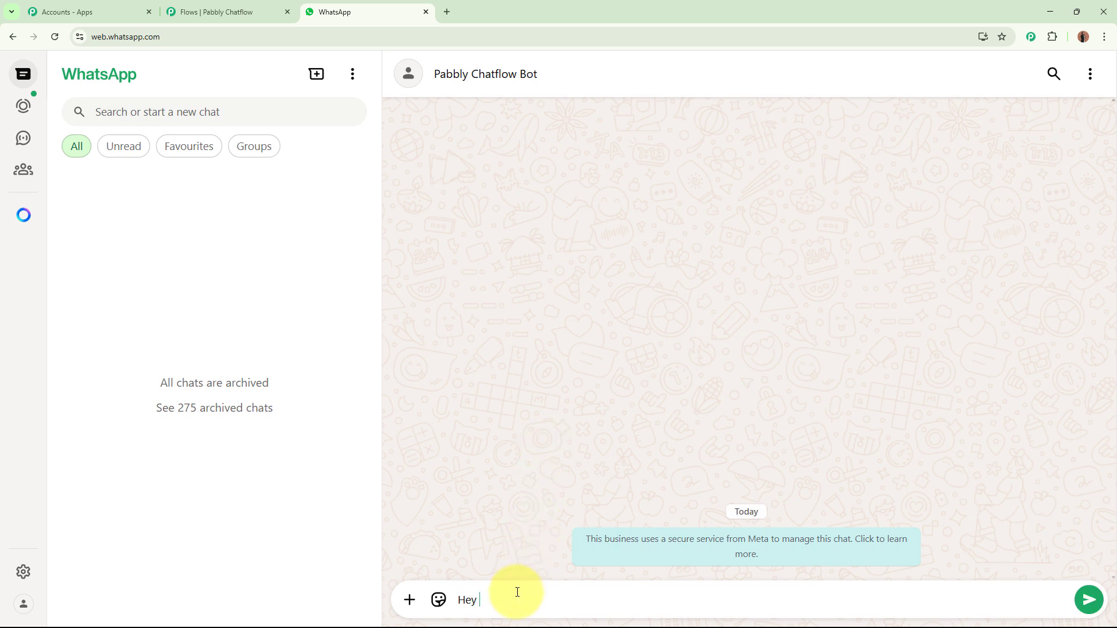
key("Return")
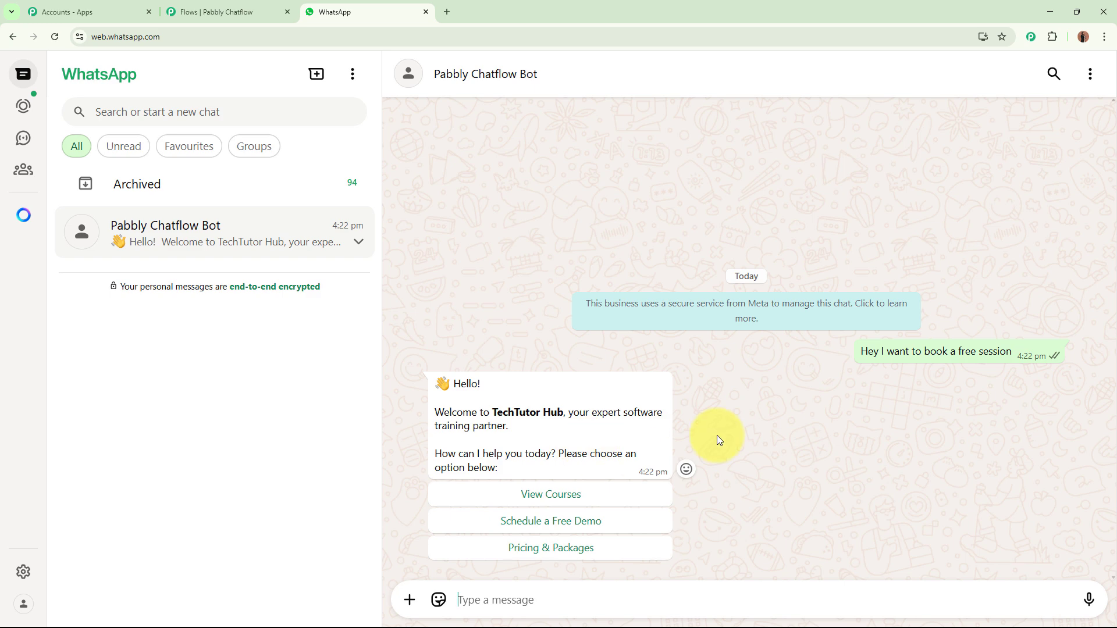
Test the bot's Schedule a Free Demo, Contact Us!, View Courses and Python for Beginners replies, and return to the Pabbly Chatflow editor.
left_click(589, 523)
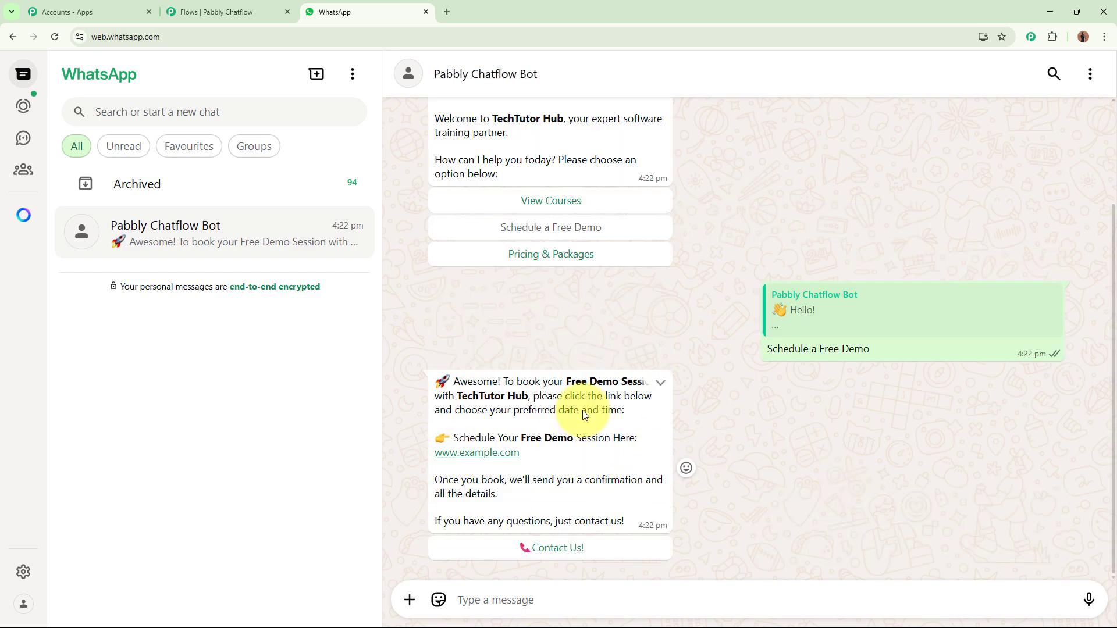
left_click(545, 551)
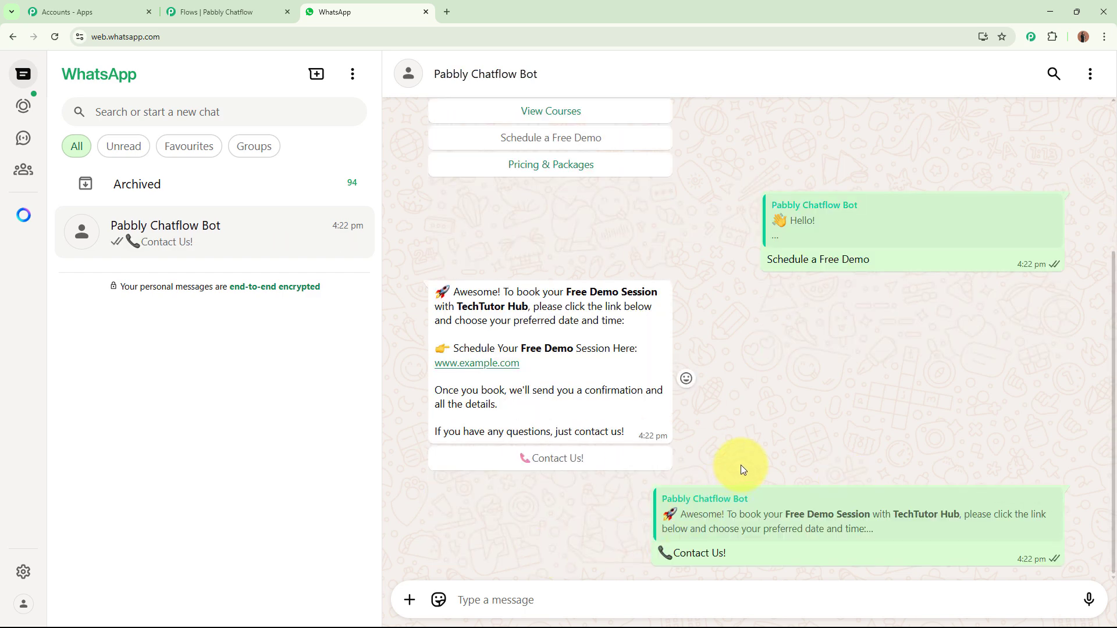
scroll(743, 445, "up", 5)
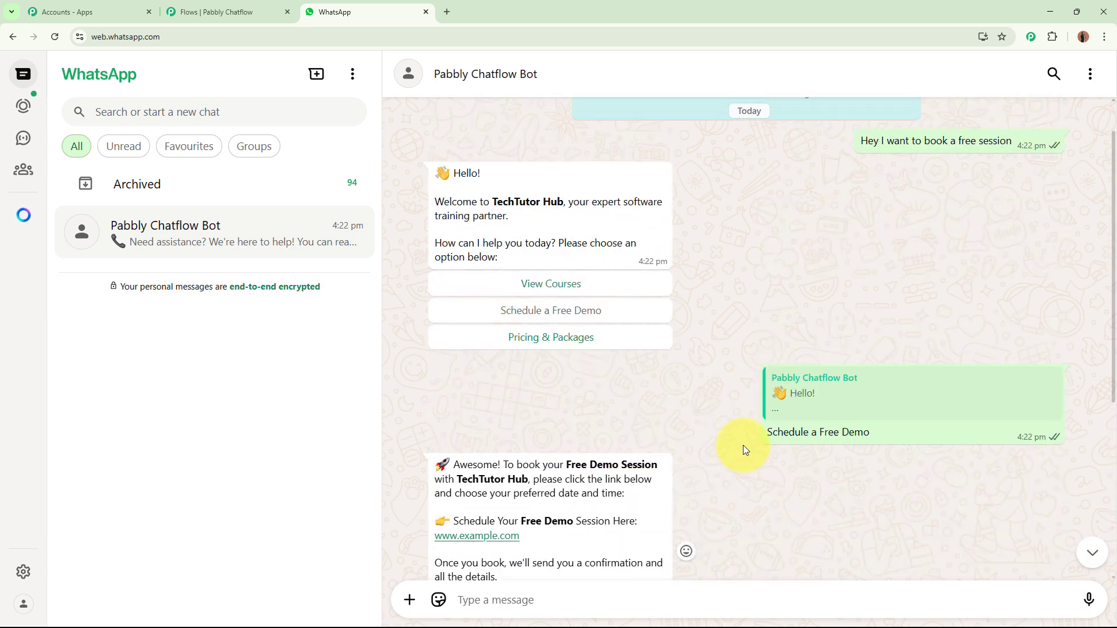
left_click(566, 339)
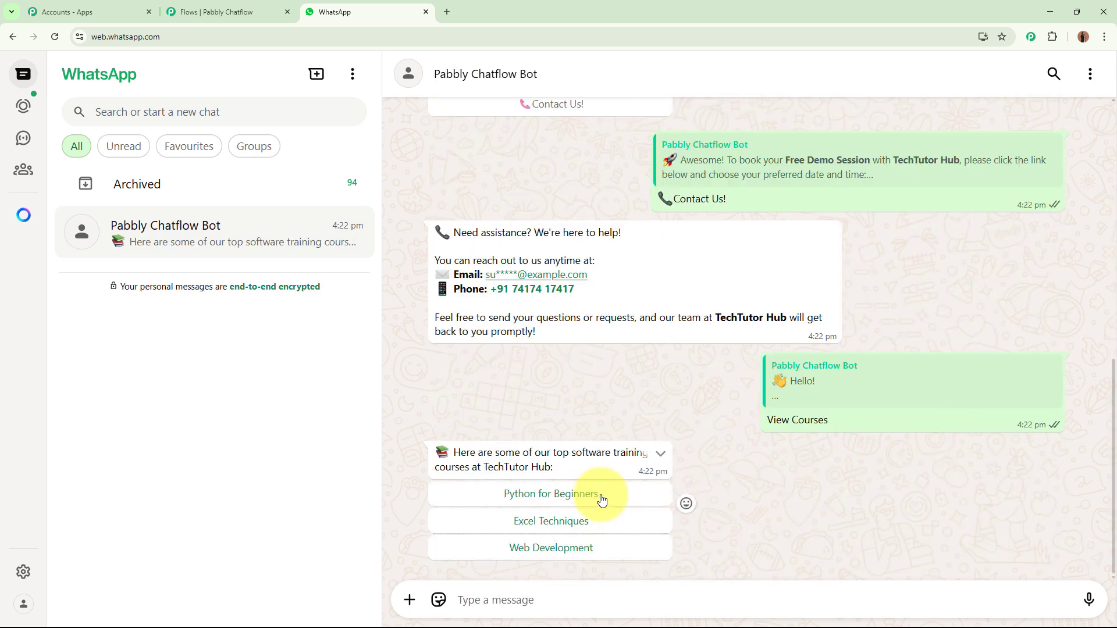
left_click(600, 498)
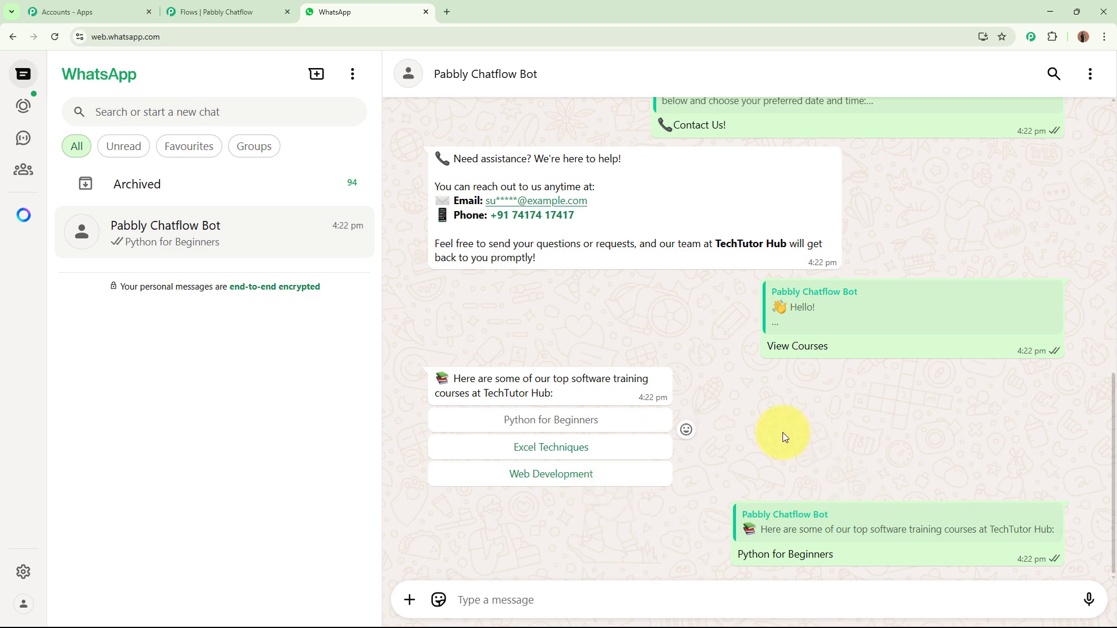
left_click(192, 12)
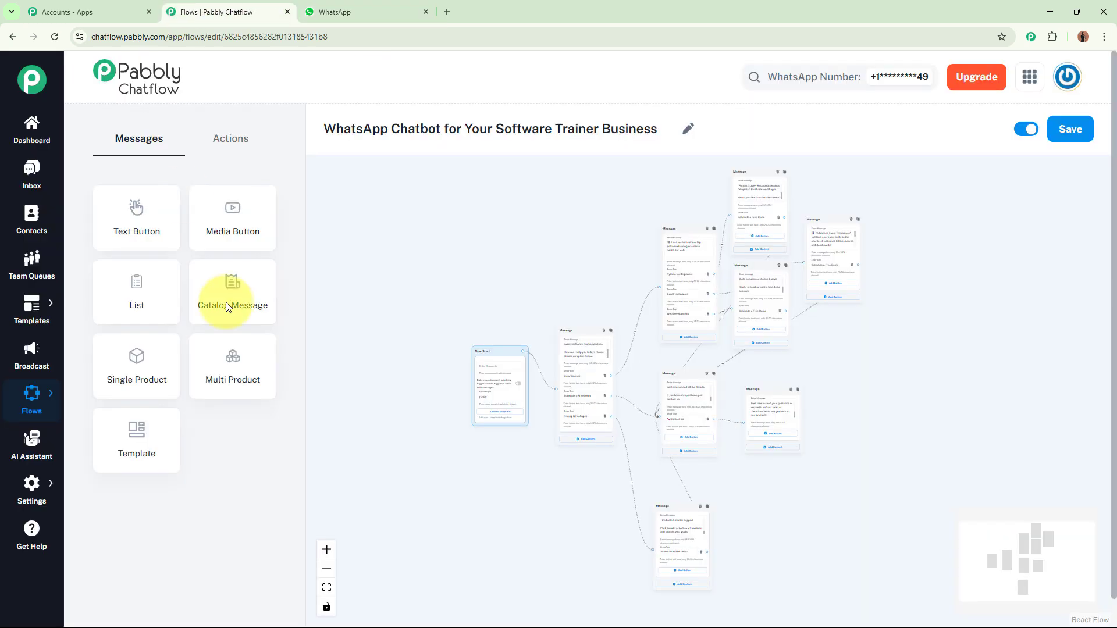